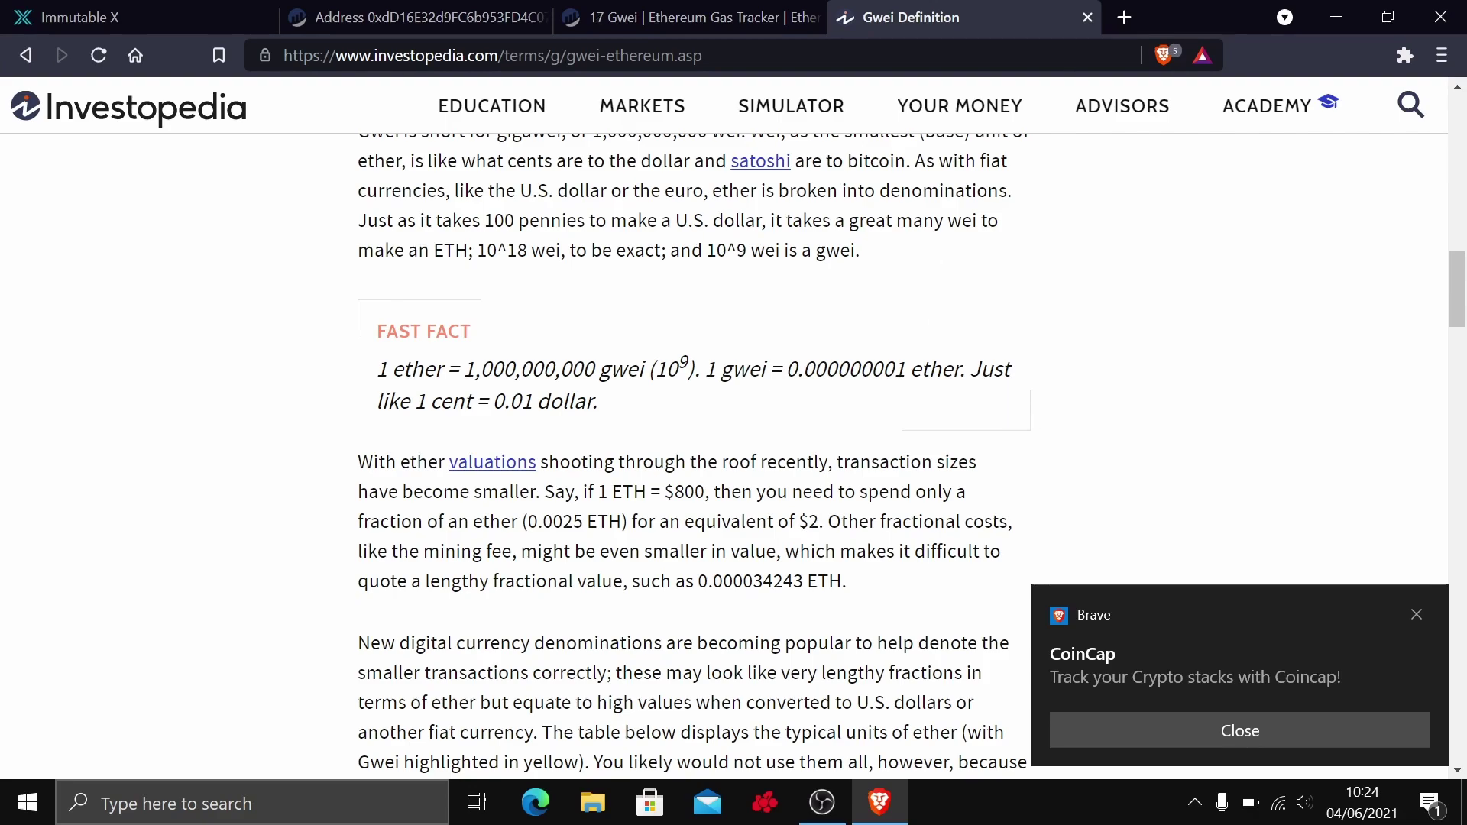
- Close the Gwei article and check Etherscan's gas tracker: Low and Average 15 gwei, High 24 gwei
key("ctrl+w")
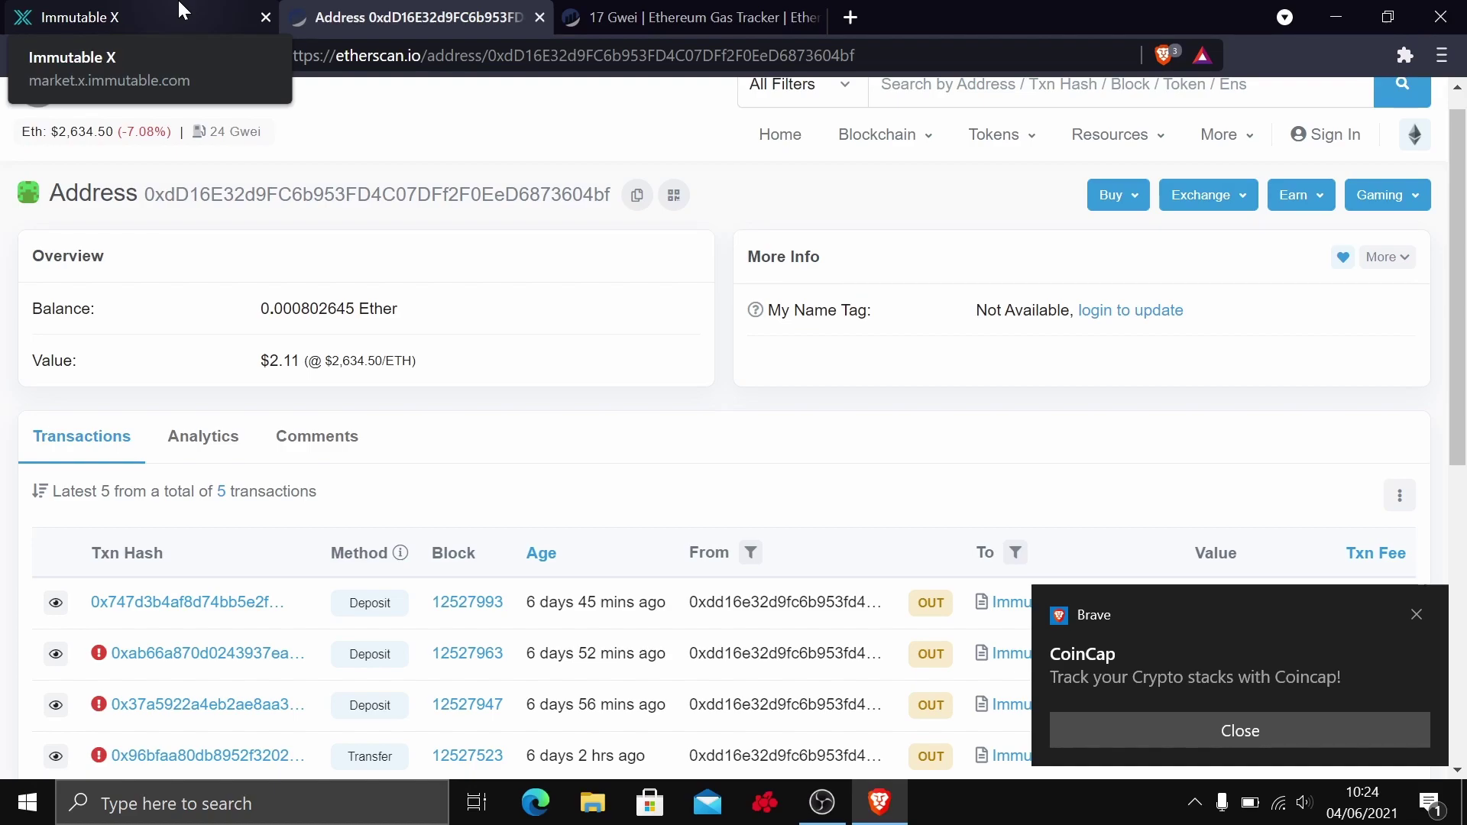
left_click(649, 17)
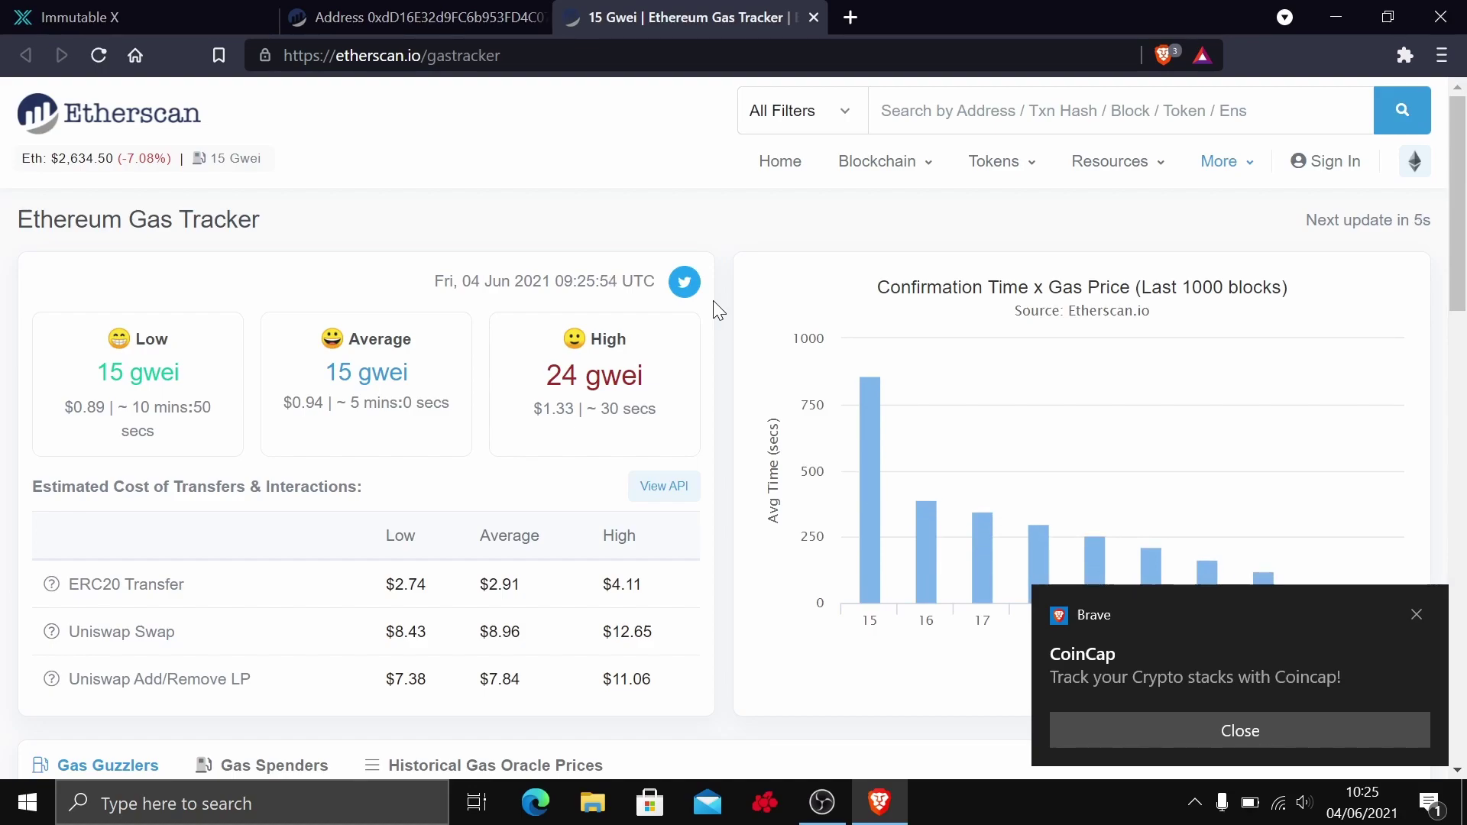
- Close the Gas Tracker, go back to the Immutable X marketplace, and choose Connect Wallet
left_click(813, 17)
left_click(115, 15)
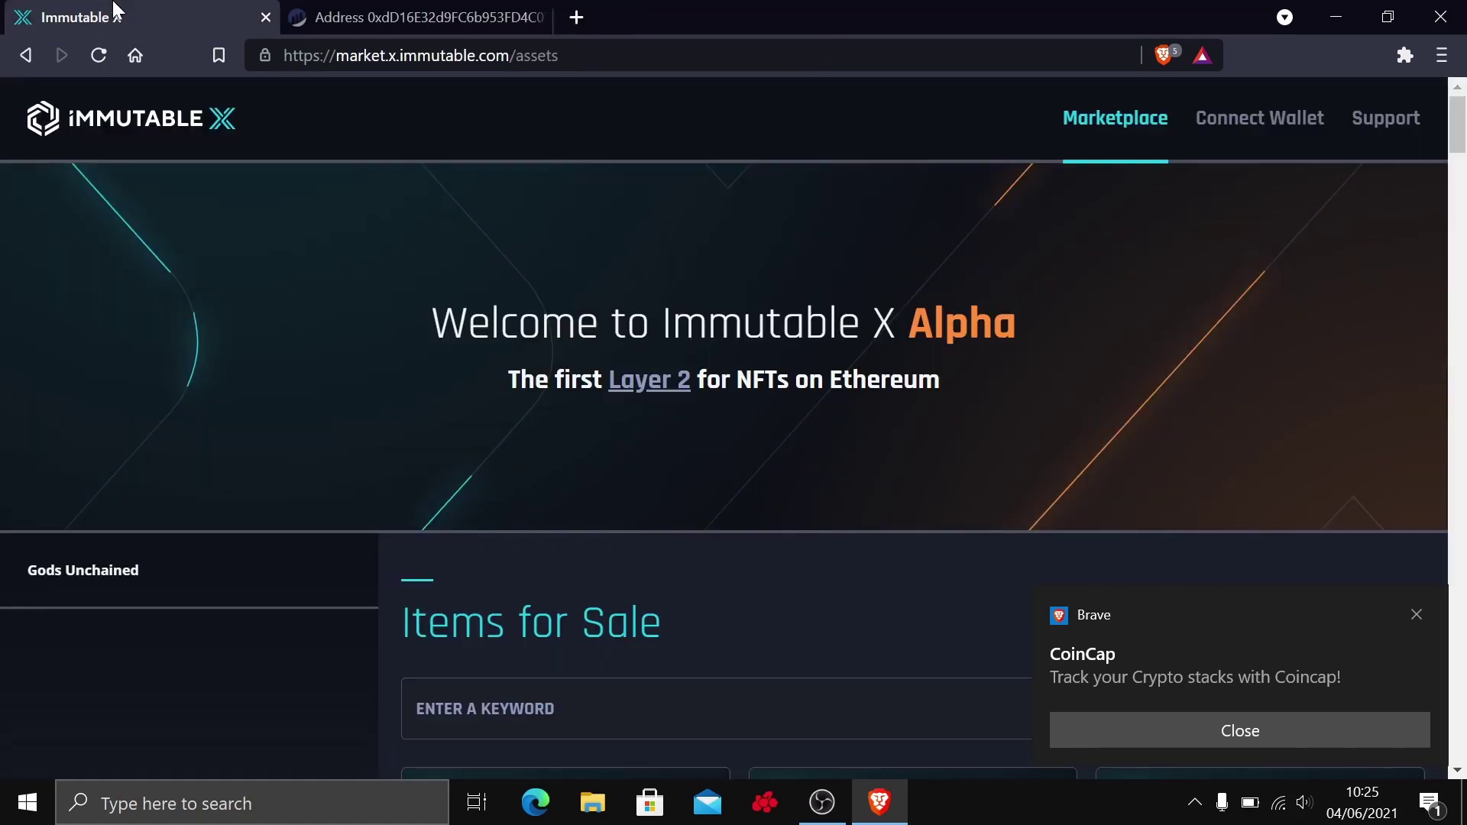
left_click(1257, 124)
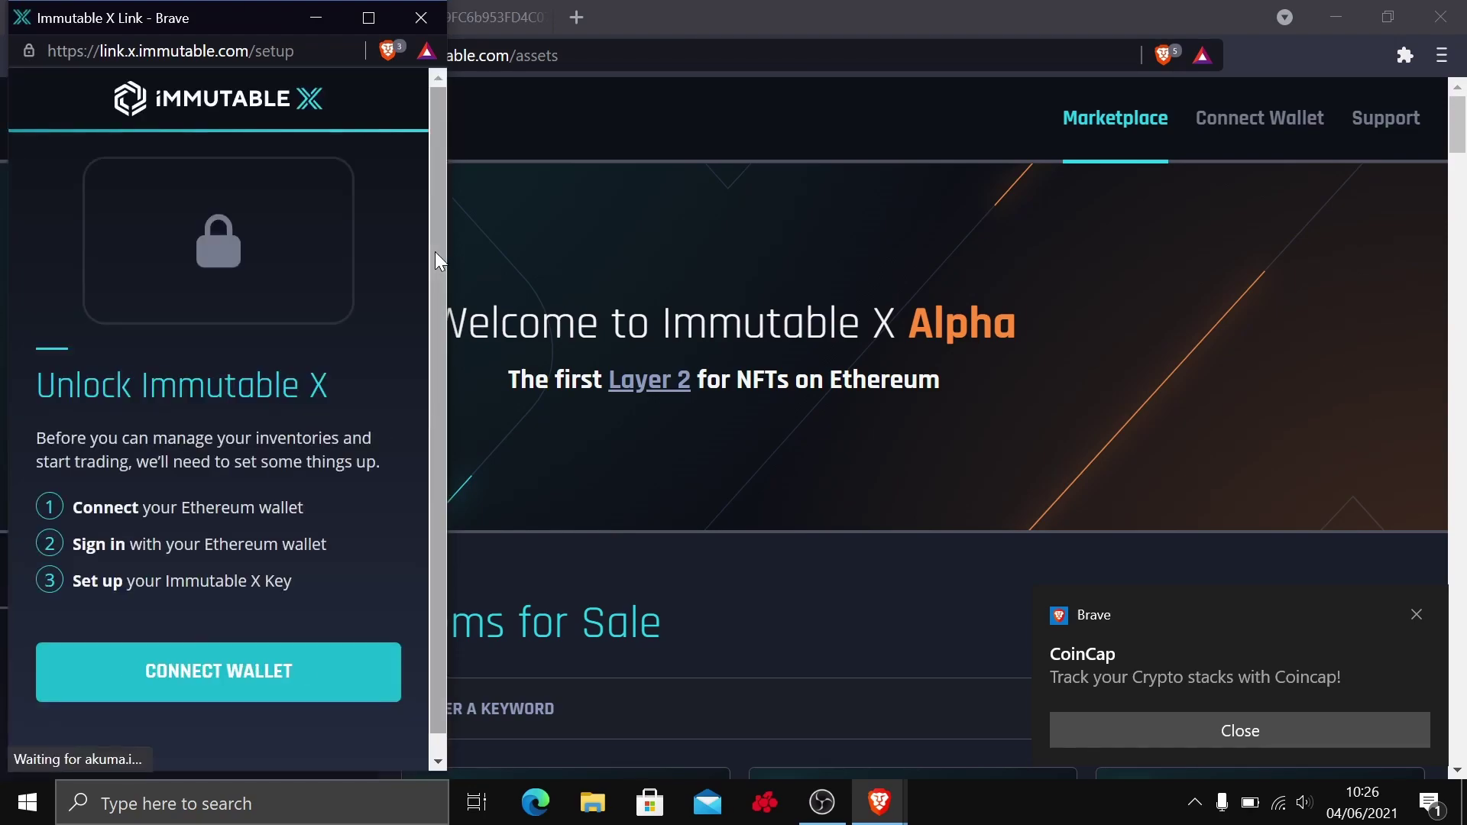
- Connect MetaMask Account 1 to Immutable X and sign the sign-in signature request
left_click(270, 680)
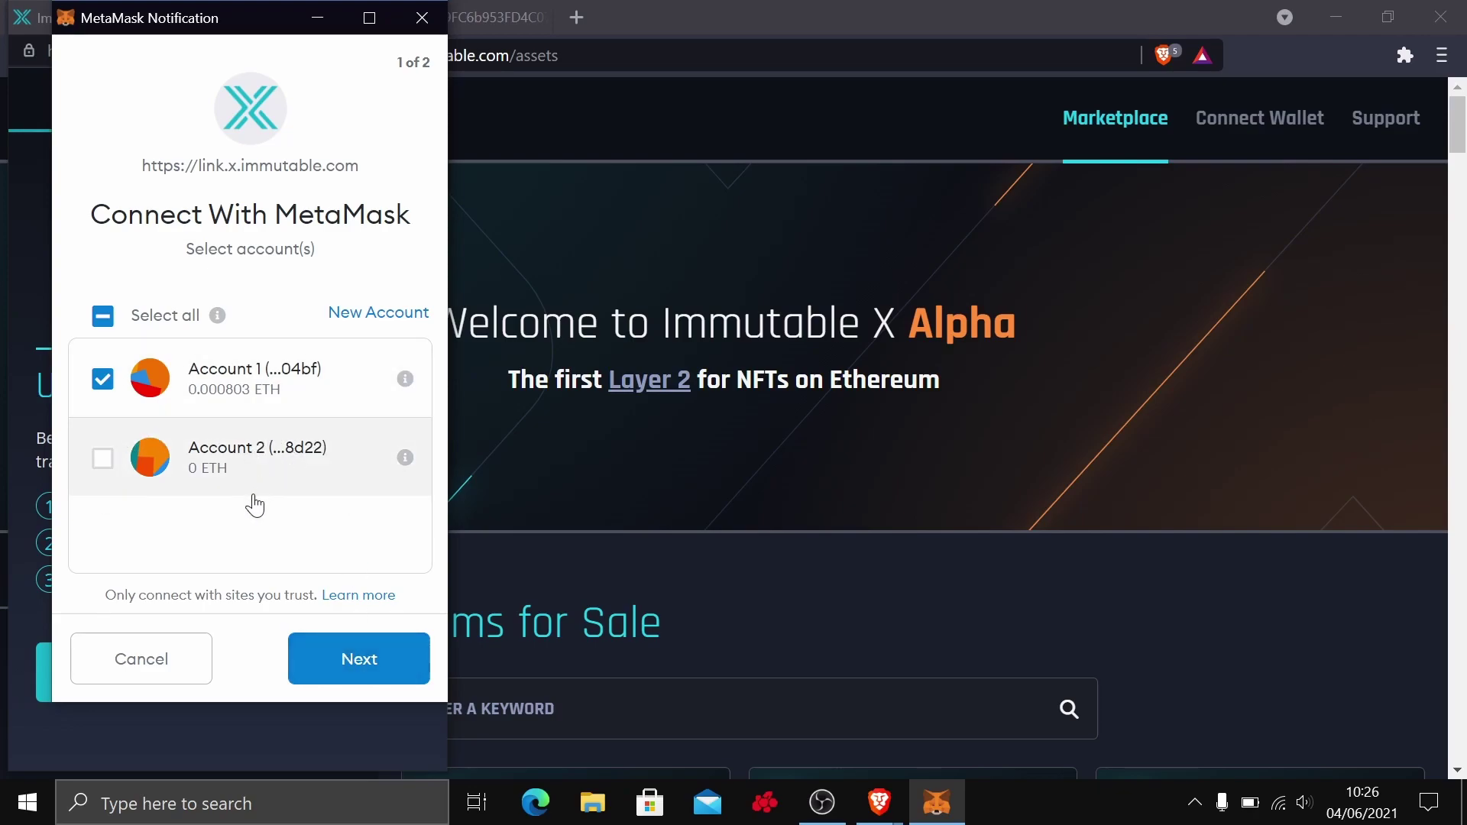
left_click(348, 663)
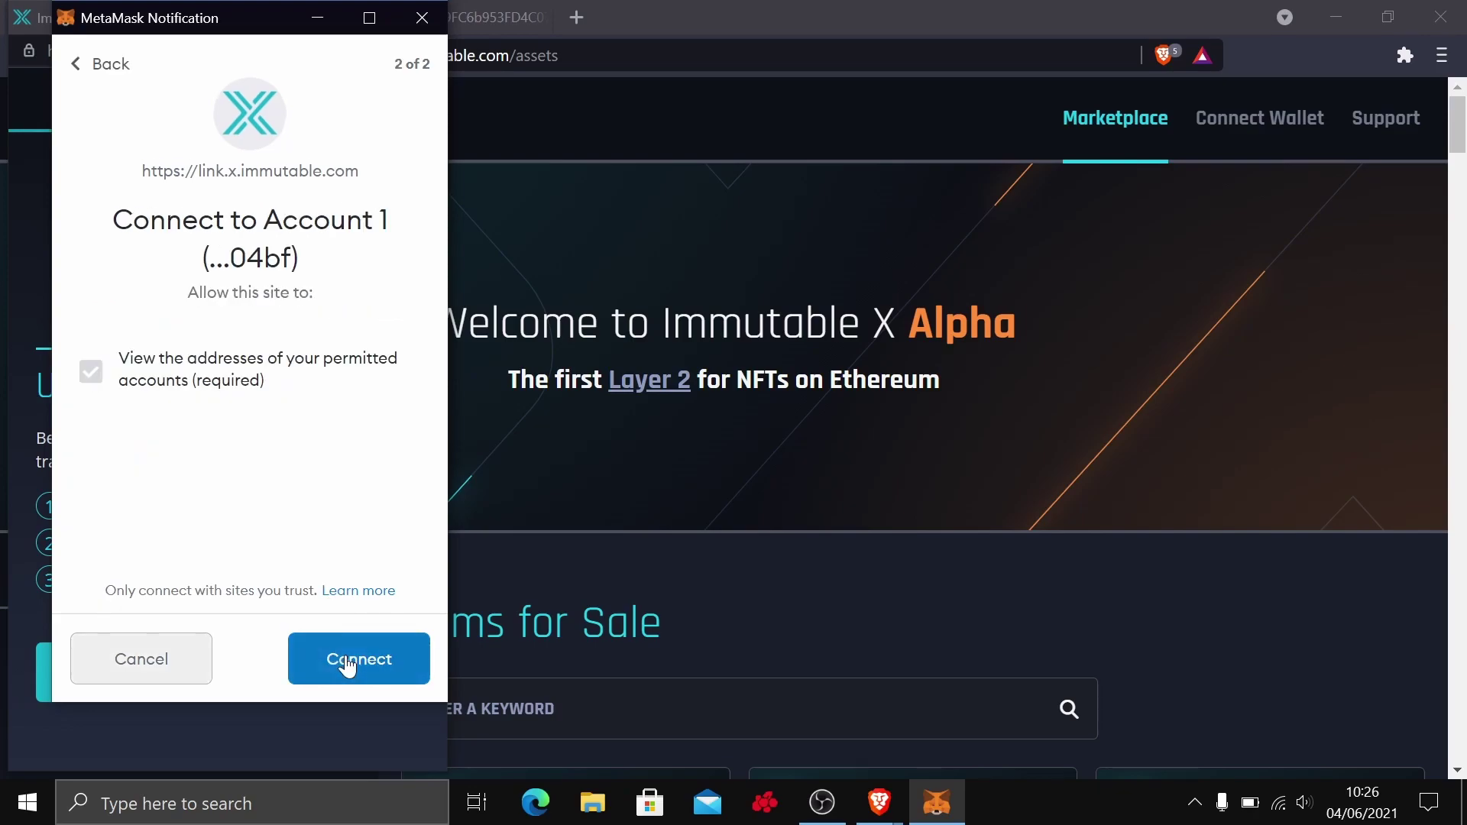
left_click(348, 664)
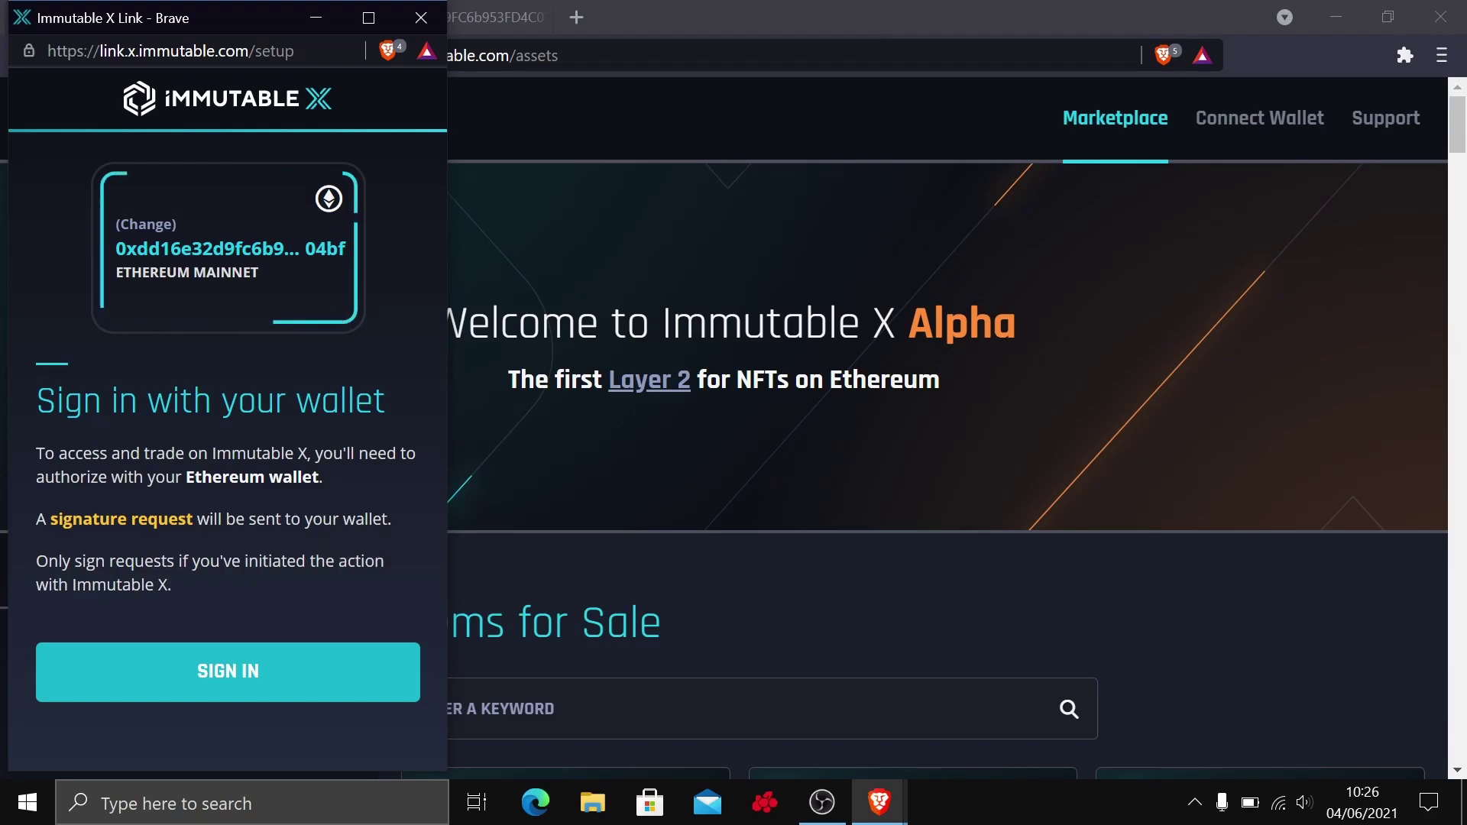
left_click(265, 670)
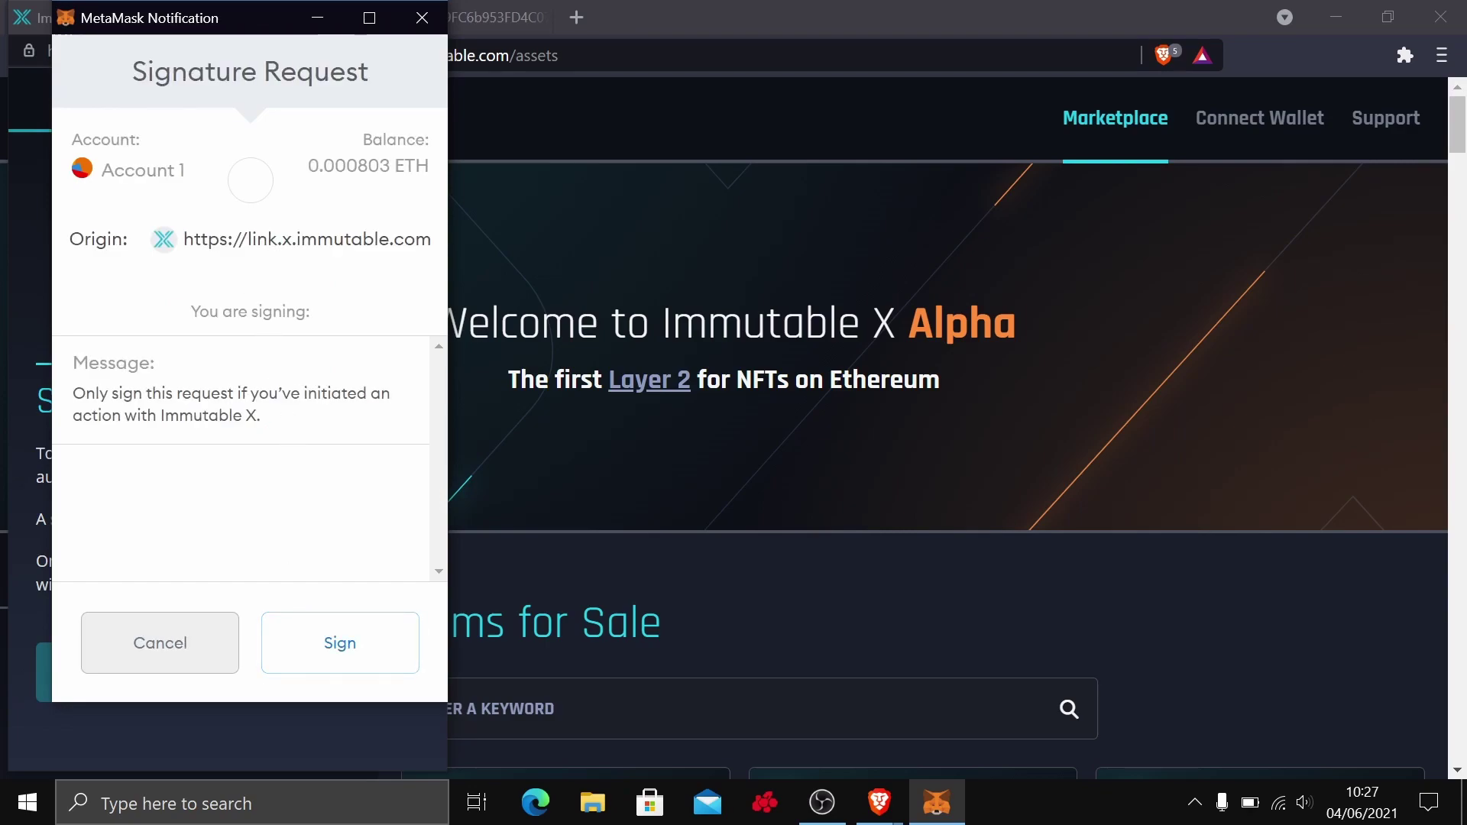
left_click(348, 664)
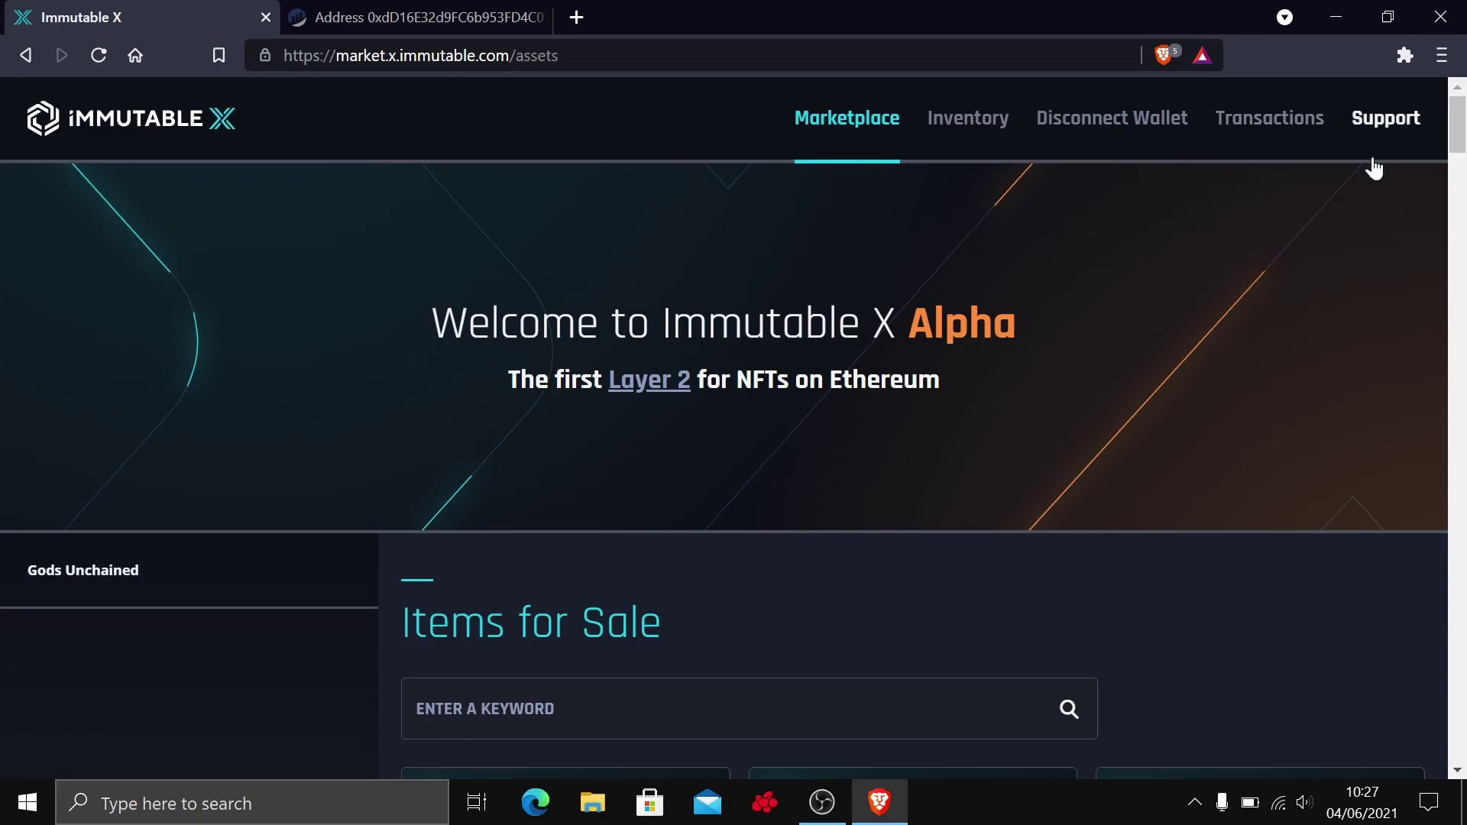
- Open the Inventory, showing the Gods Unchained cards and the 0.000091 ETH balance
scroll(586, 378, "down", 6)
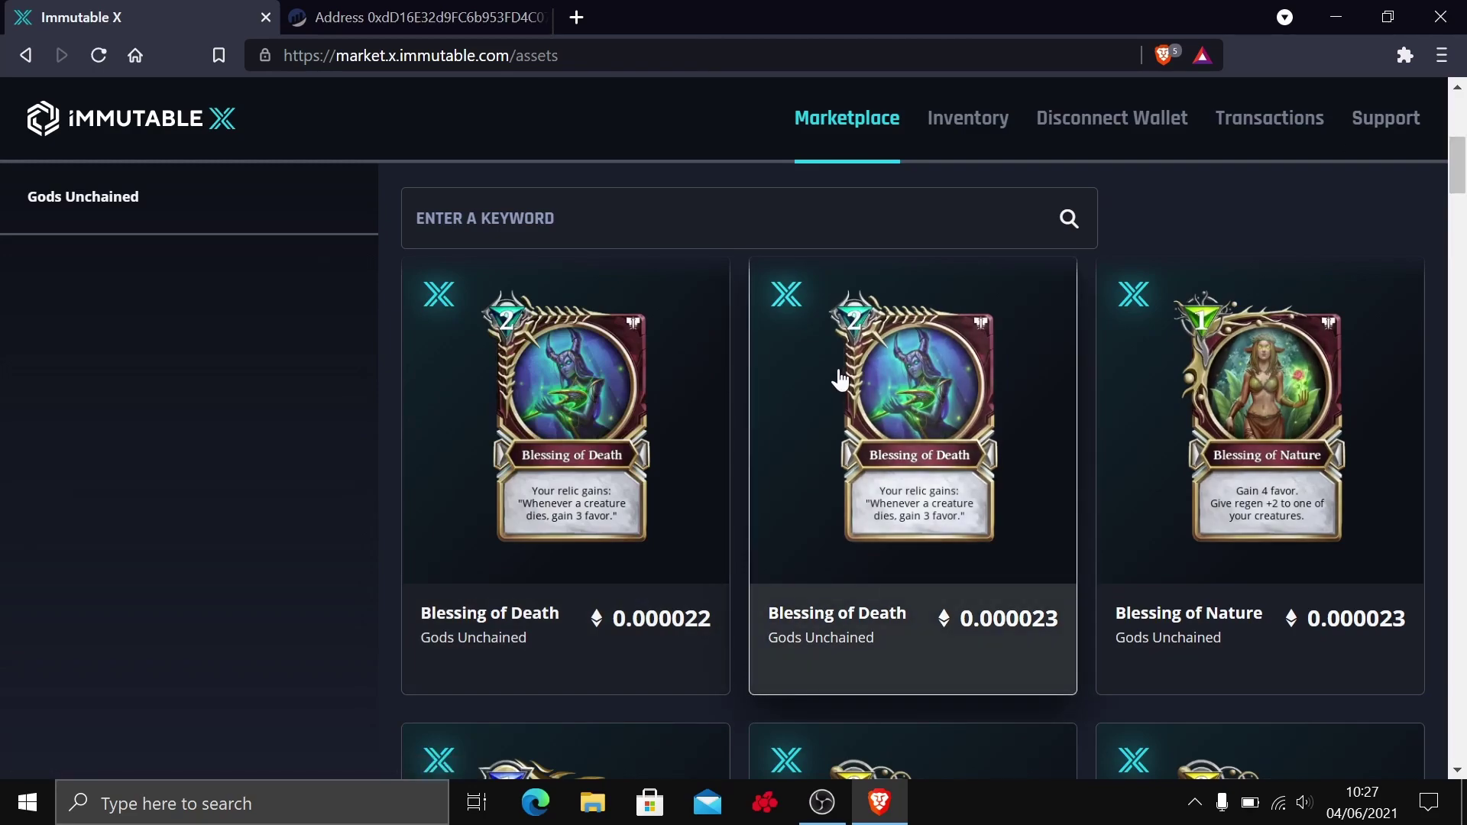
left_click(983, 118)
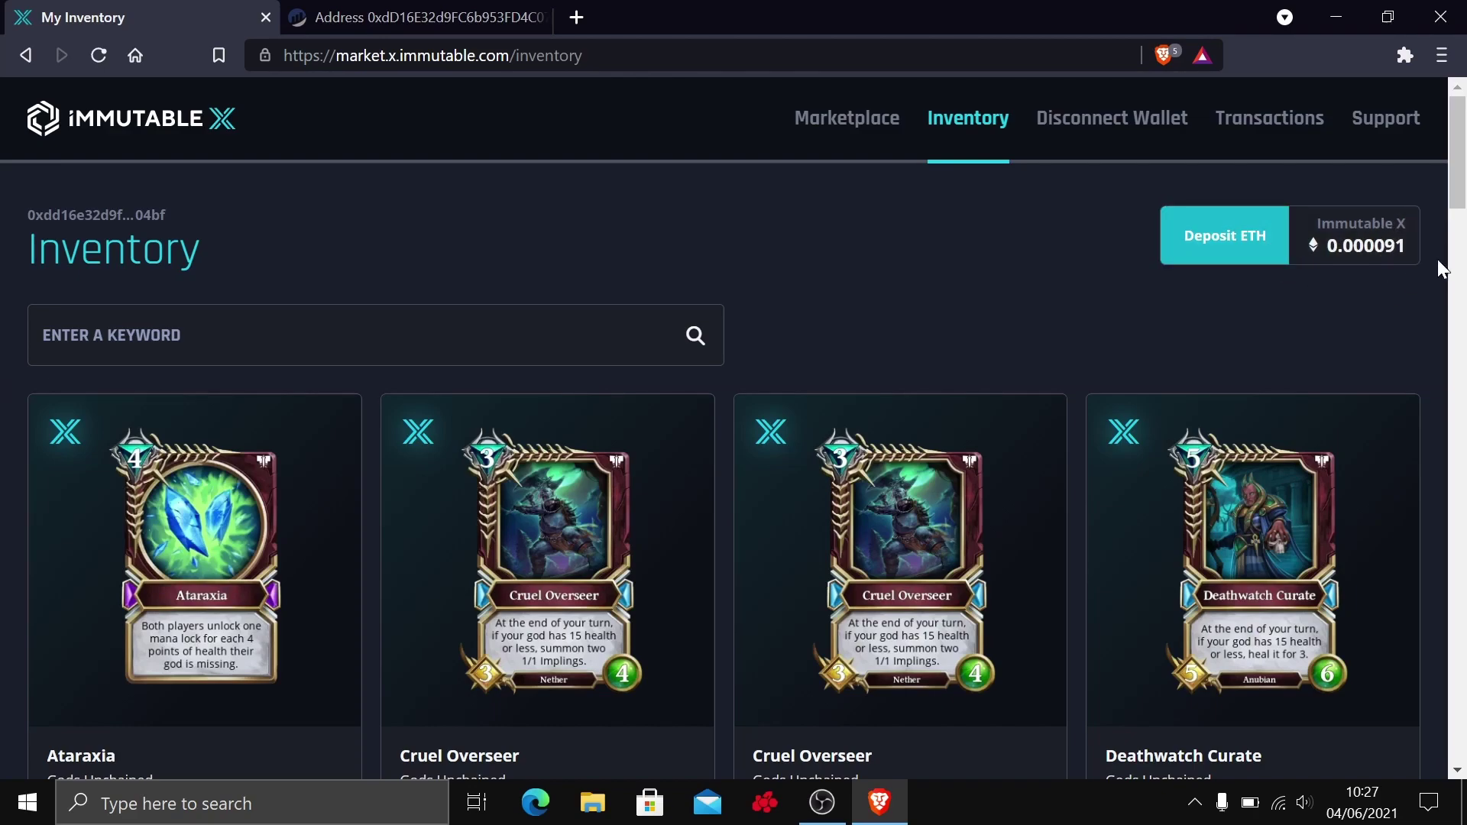
- Enter a 0.0005 ETH deposit amount in Deposit ETH and continue to confirmation
left_click(1218, 243)
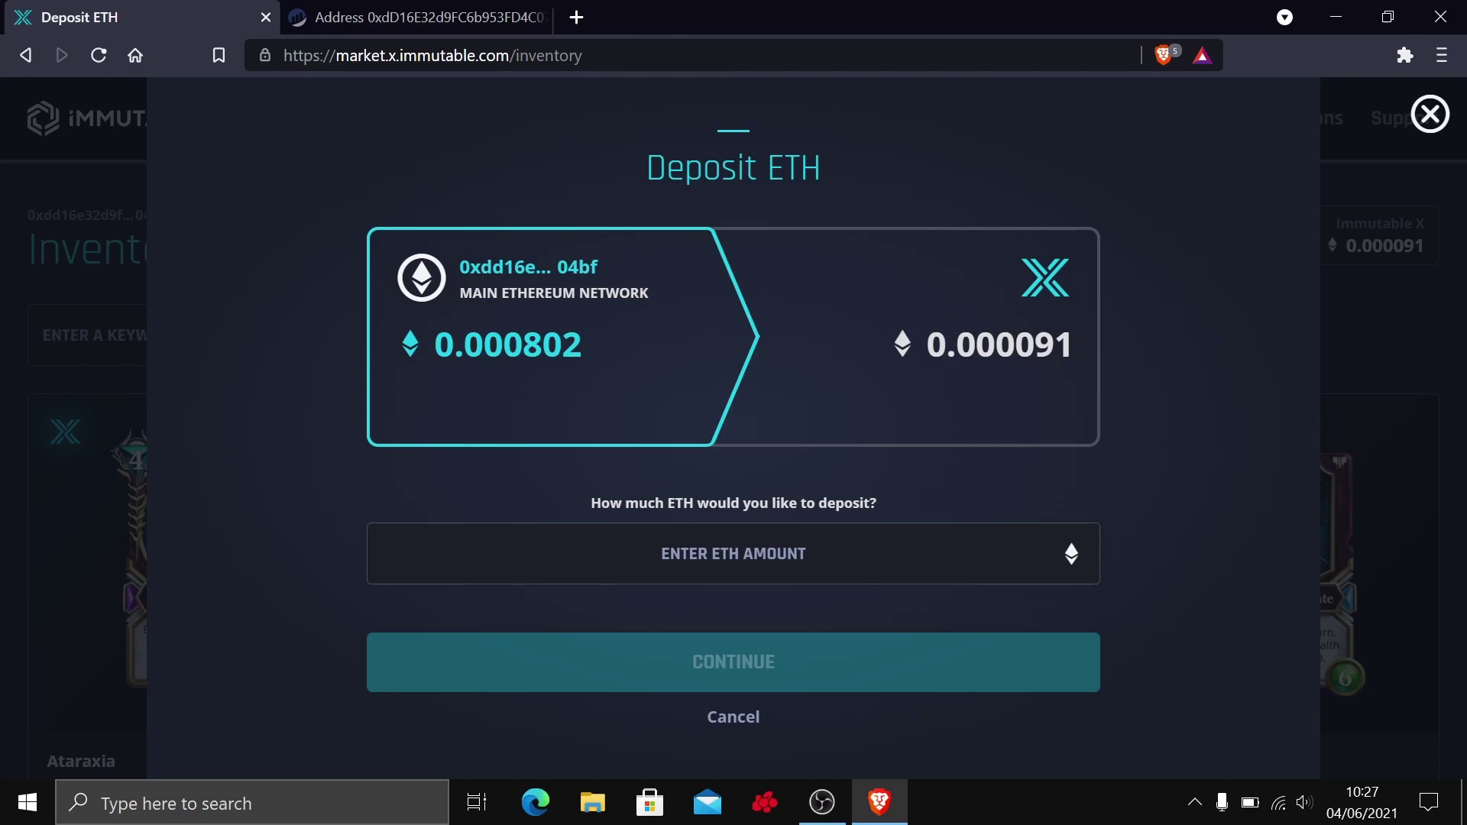
left_click(734, 553)
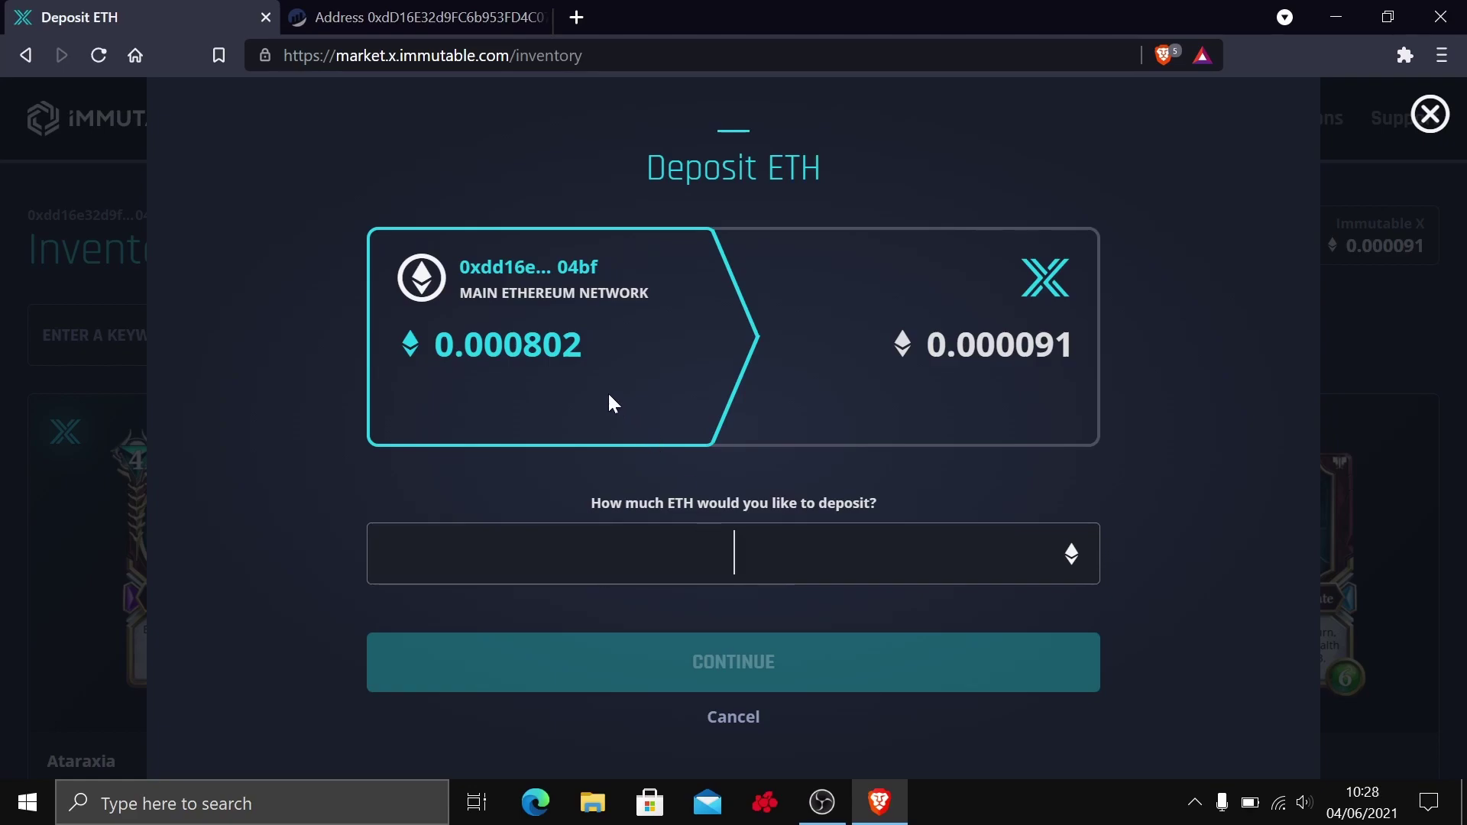
left_click_drag(596, 352, 524, 348)
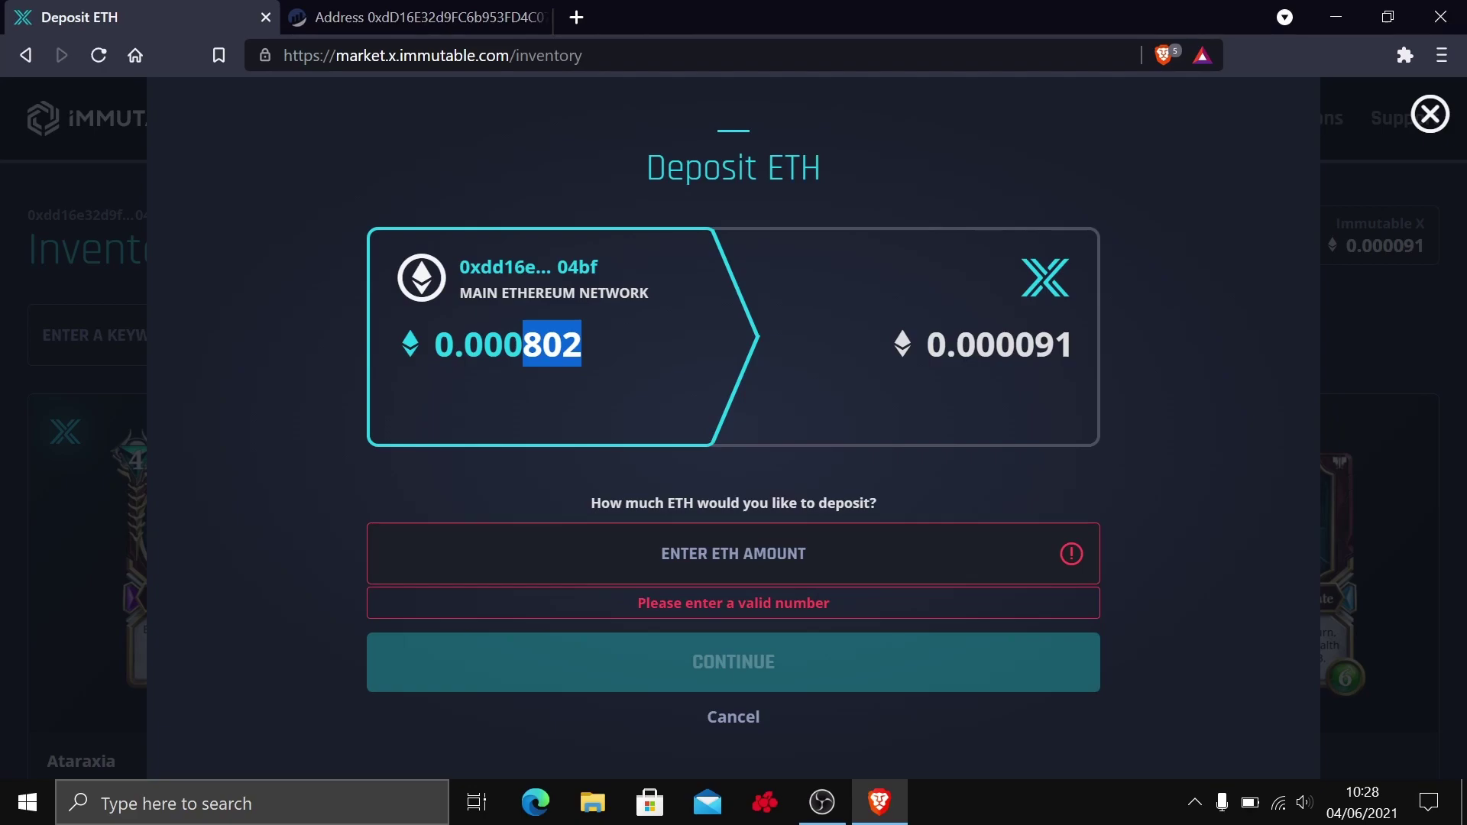
left_click(703, 544)
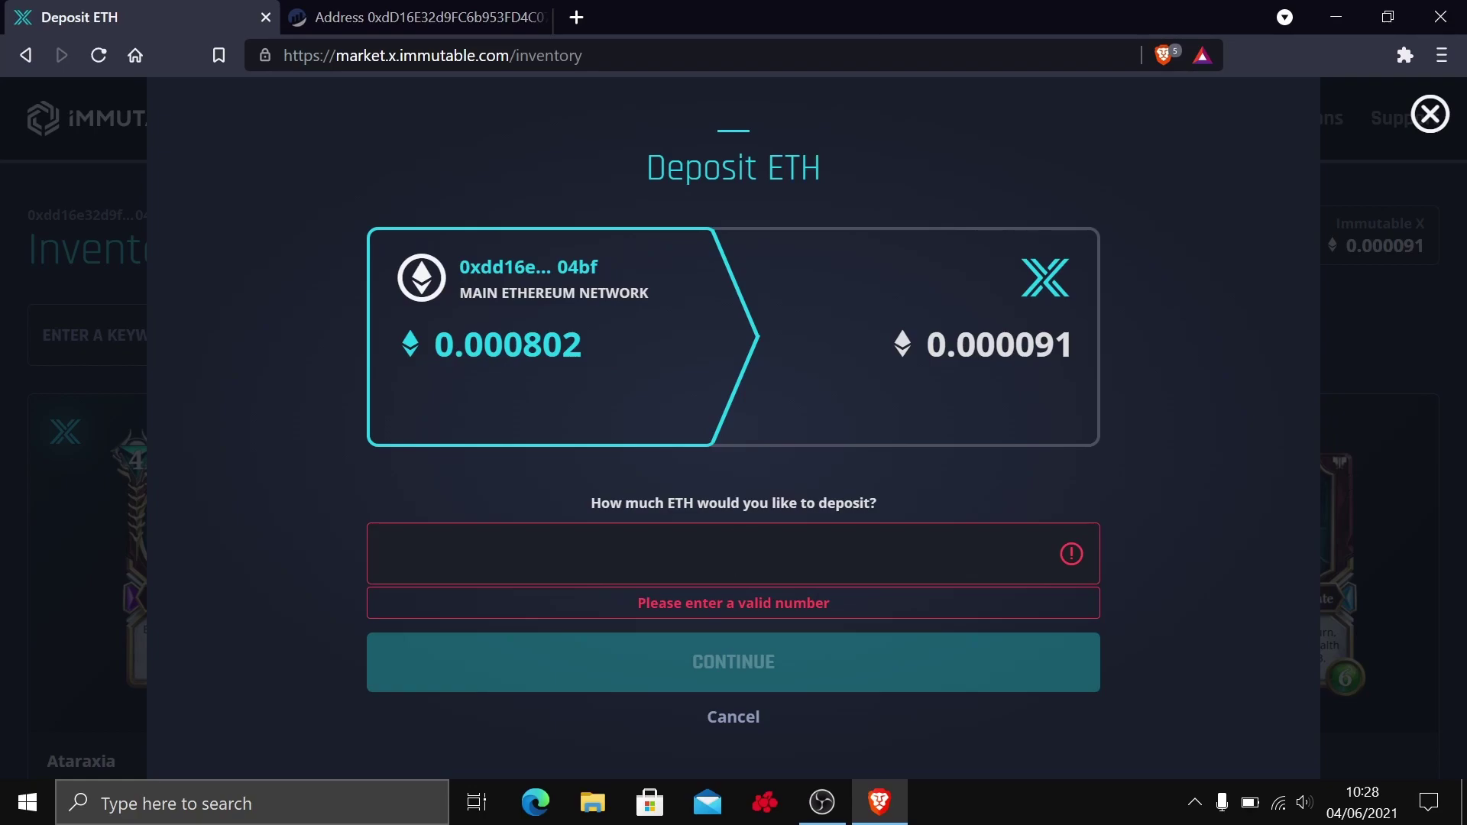
type("0.0005")
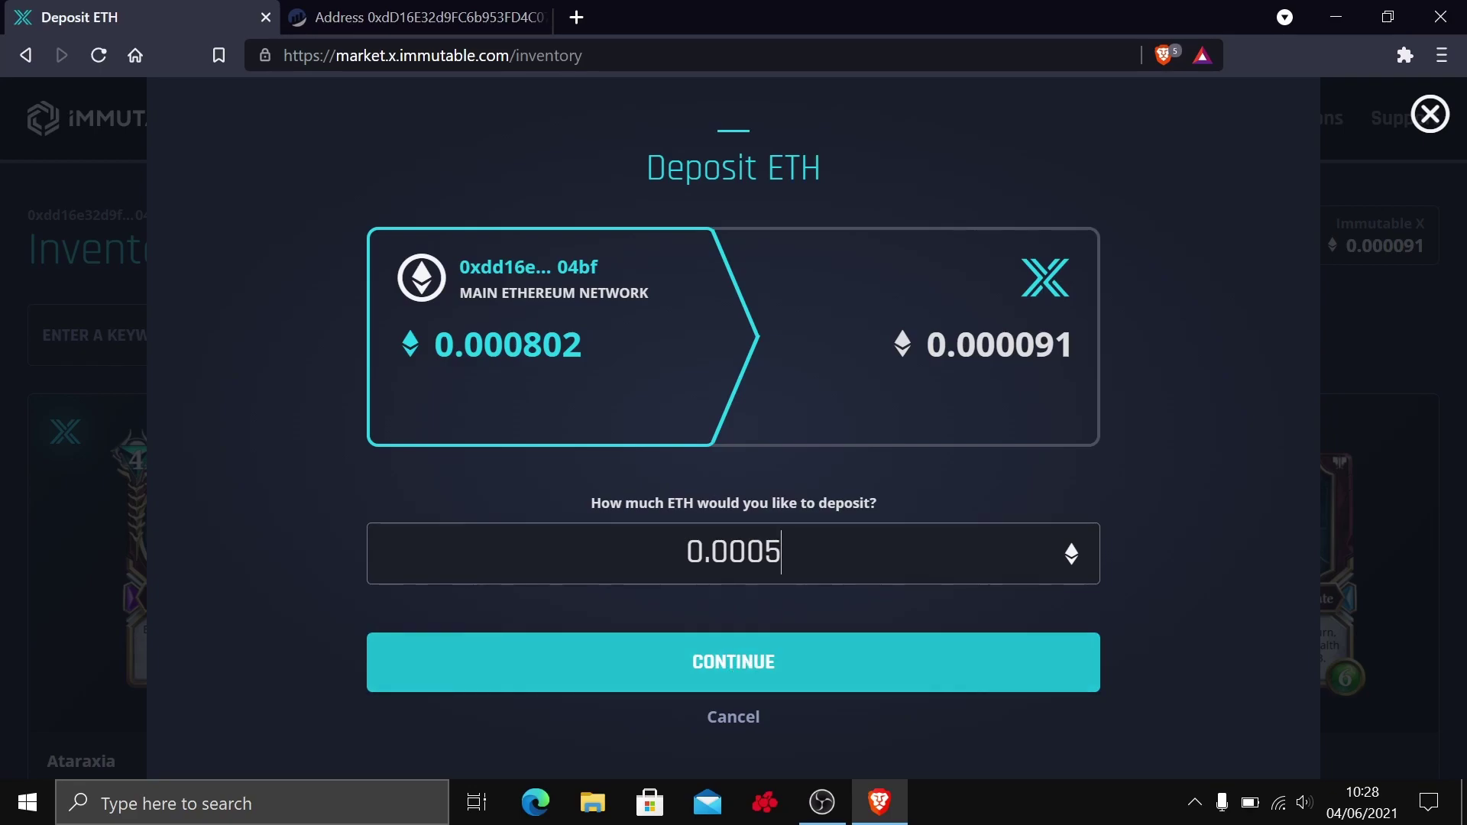
left_click(753, 683)
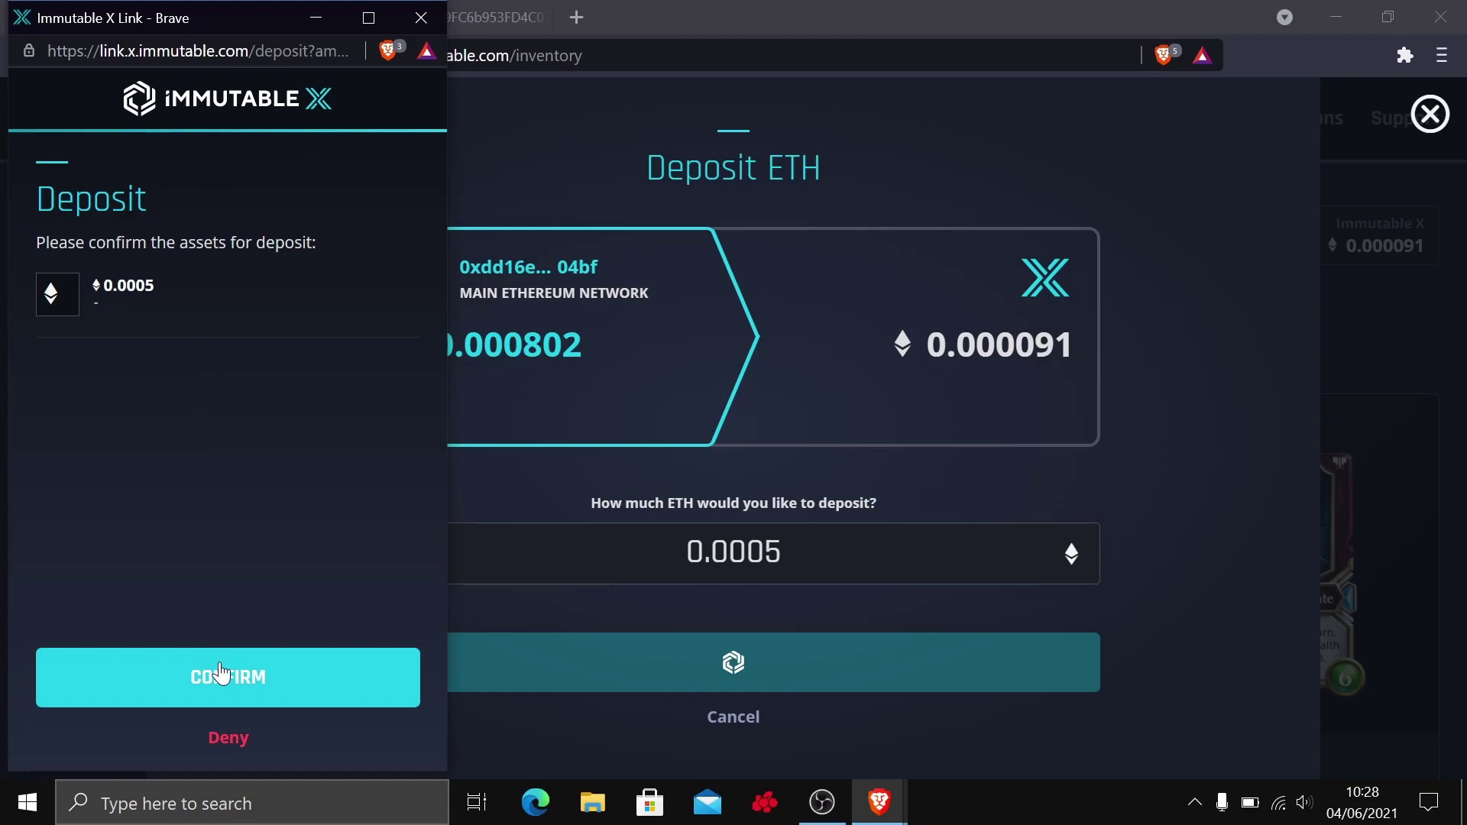
- Confirm the 0.0005 ETH deposit, sign it in MetaMask, and move the wallet window aside
left_click(220, 674)
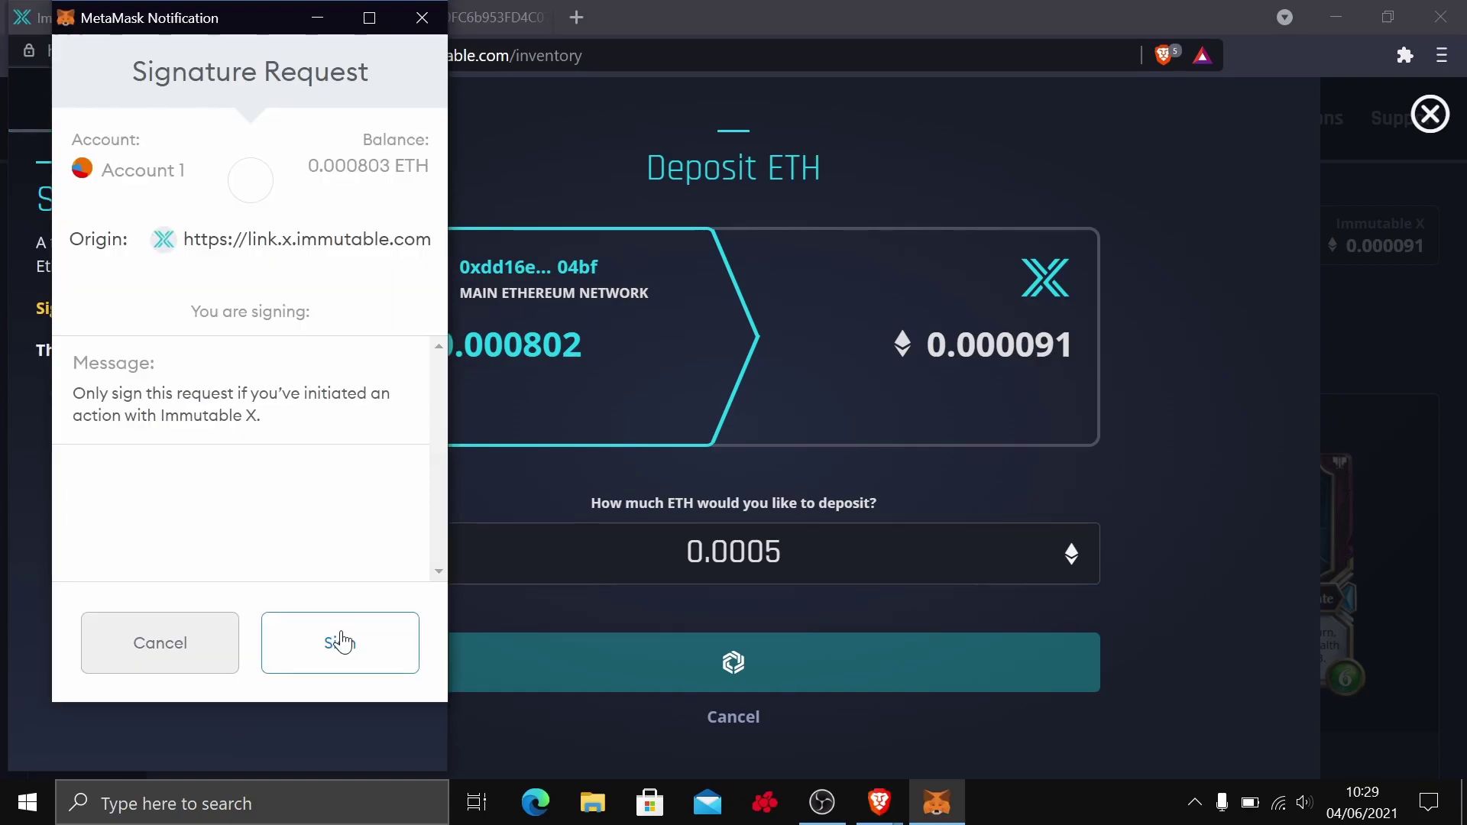
left_click(342, 642)
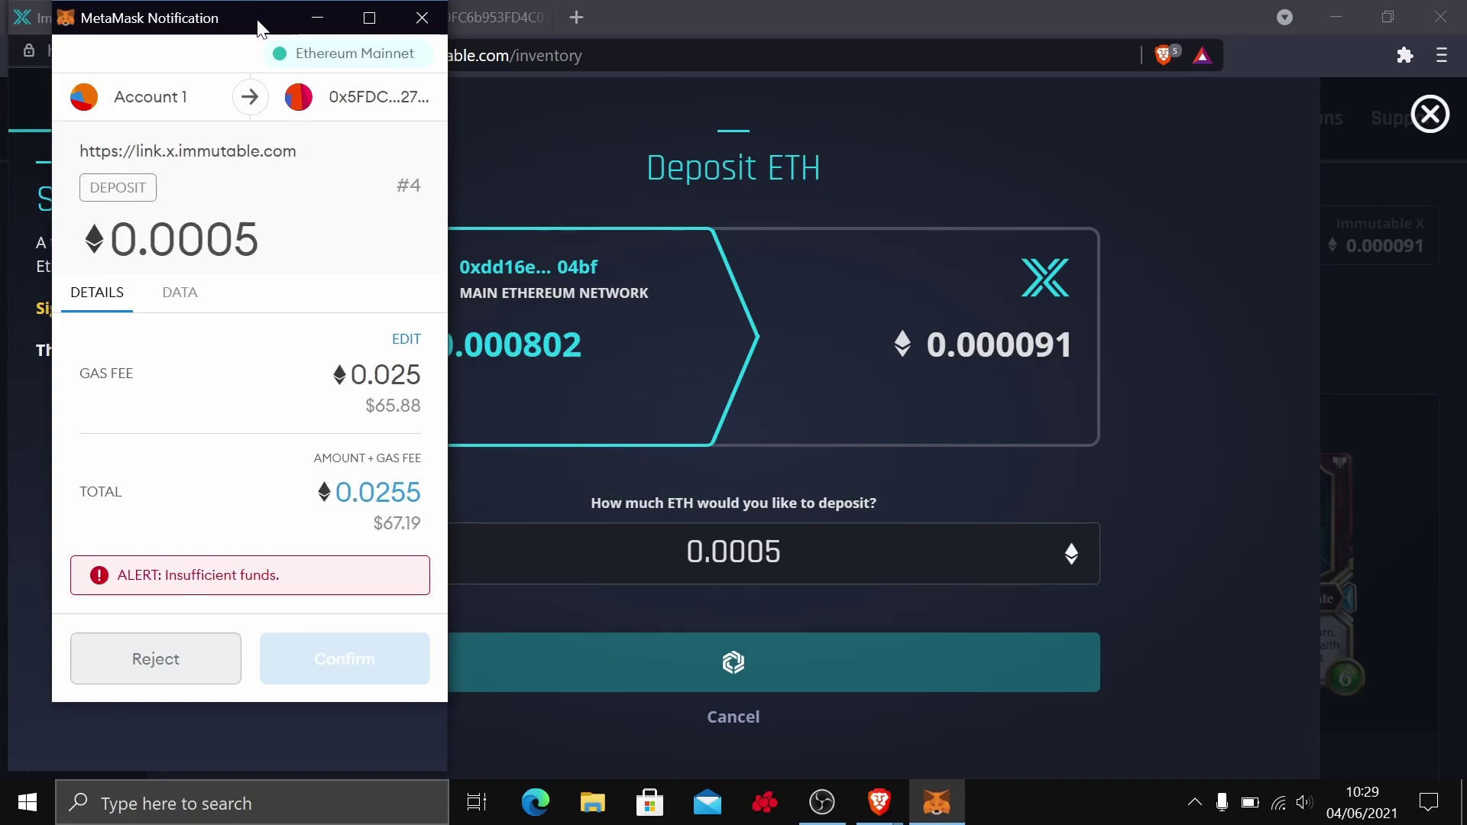
left_click_drag(258, 29, 462, 45)
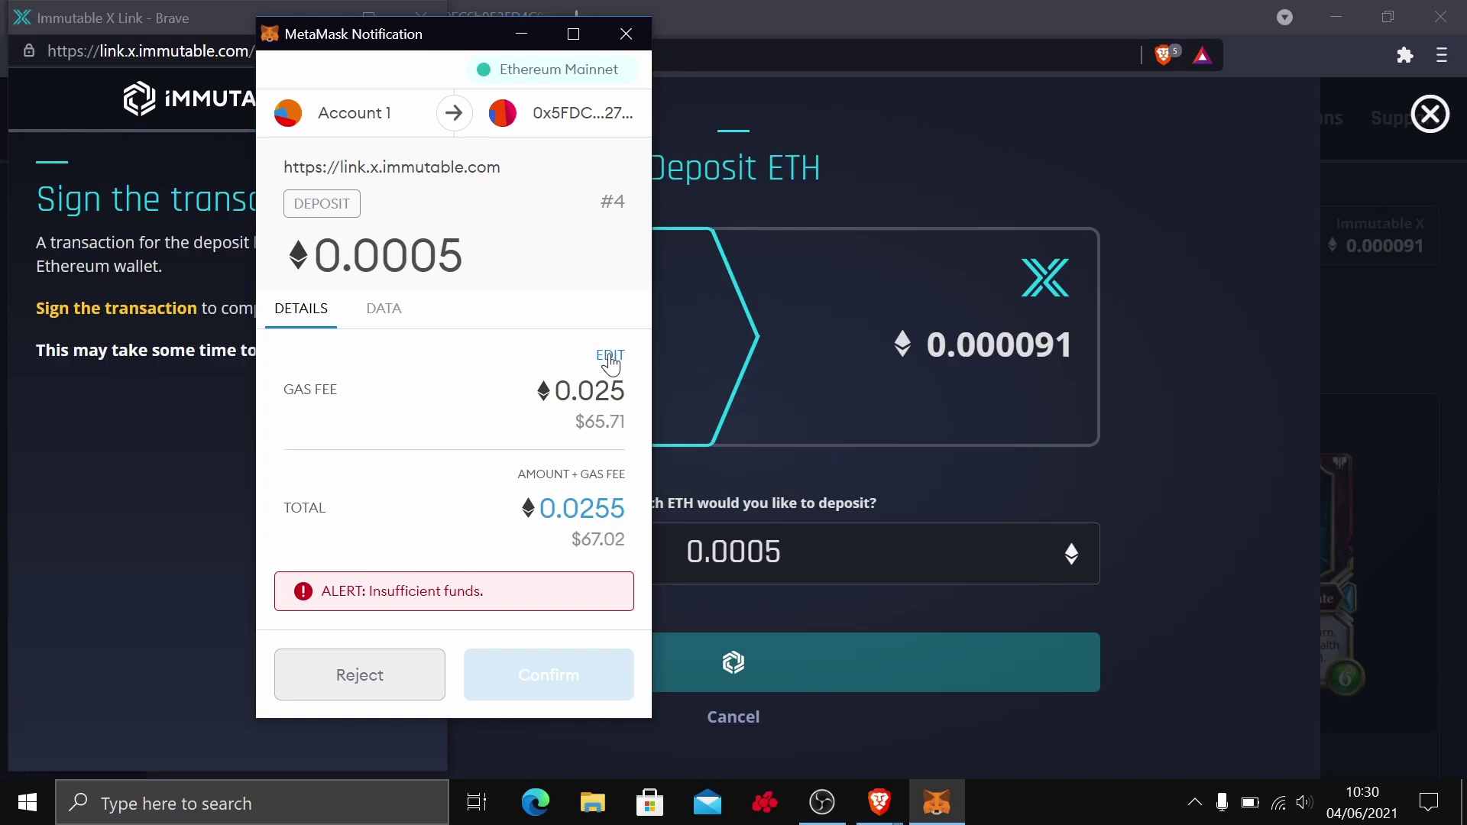
- Open Customize Gas for the deposit to see the Slow 0.0085, Average 0.0115 and Fast 0.0145 ETH fees
left_click(610, 356)
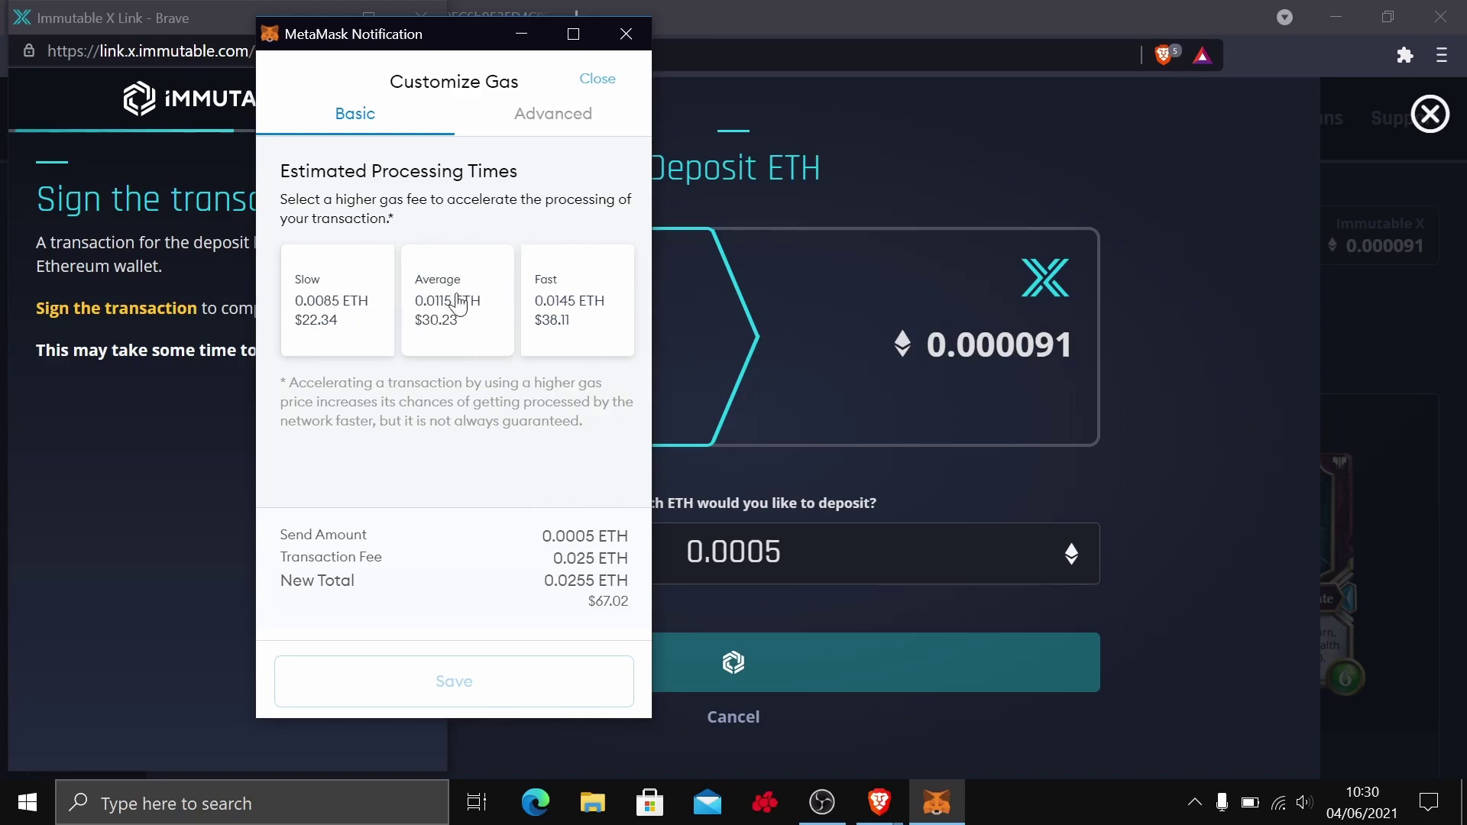
- Show the Advanced gas price 50 and gas limit 500000, then compare Etherscan's 15/20/28 gwei prices
left_click(550, 127)
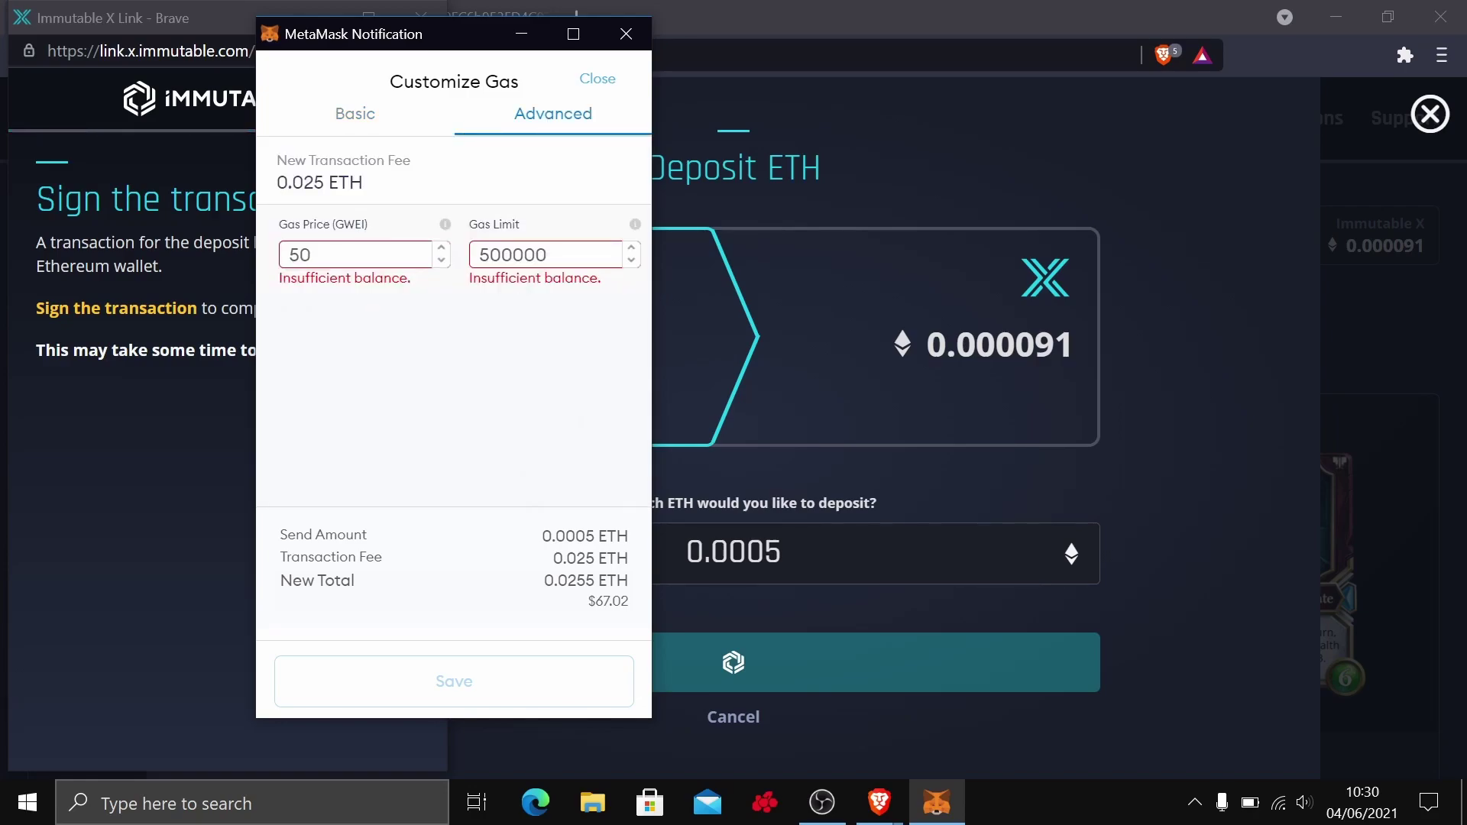
left_click_drag(343, 224, 367, 224)
double_click(367, 224)
left_click(366, 224)
triple_click(366, 224)
left_click(366, 223)
key("alt+Tab")
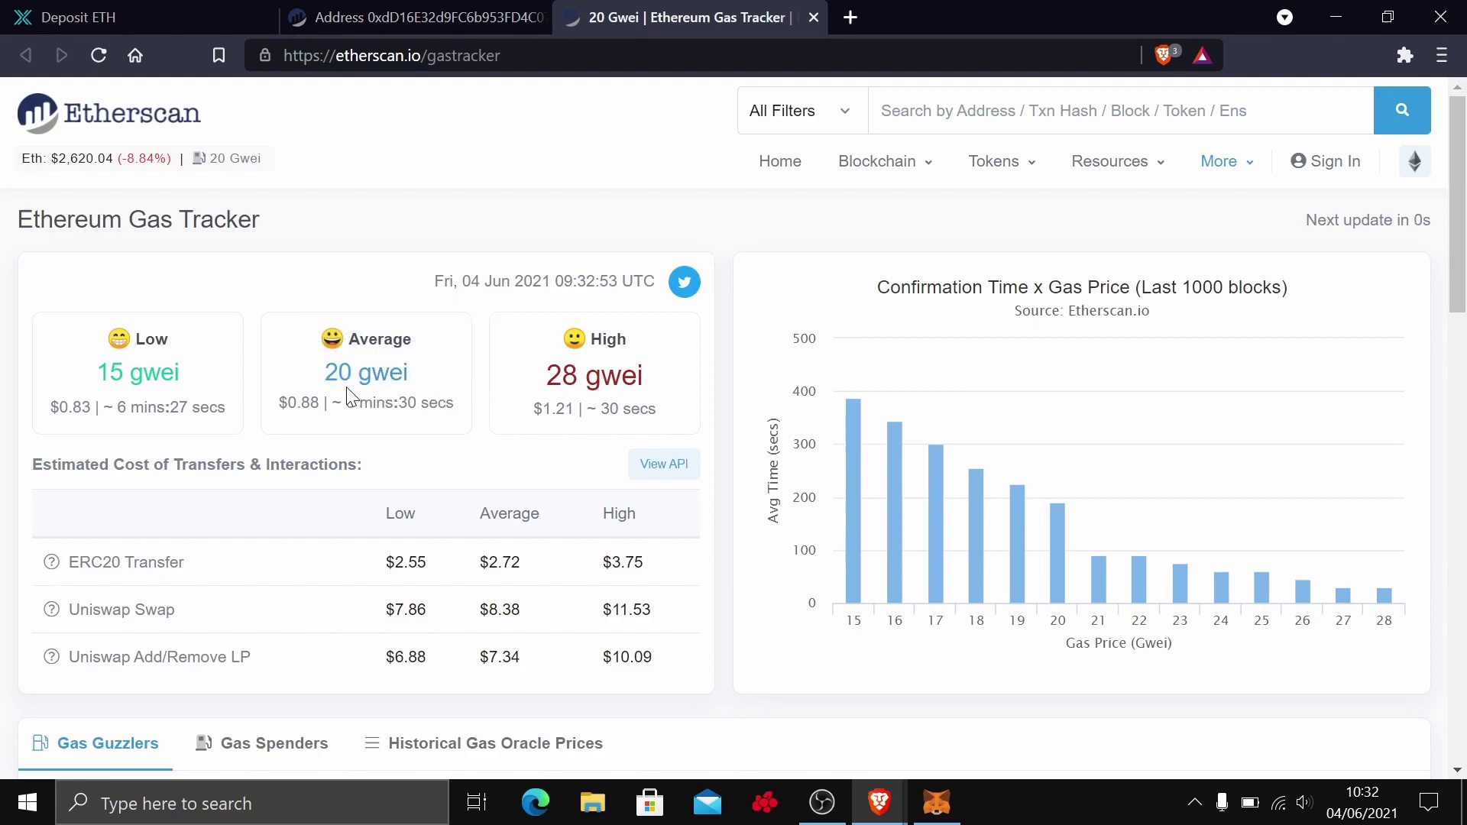
- Change the deposit gas price from 50 to 20 gwei, then select the 500000 gas limit
left_click(211, 11)
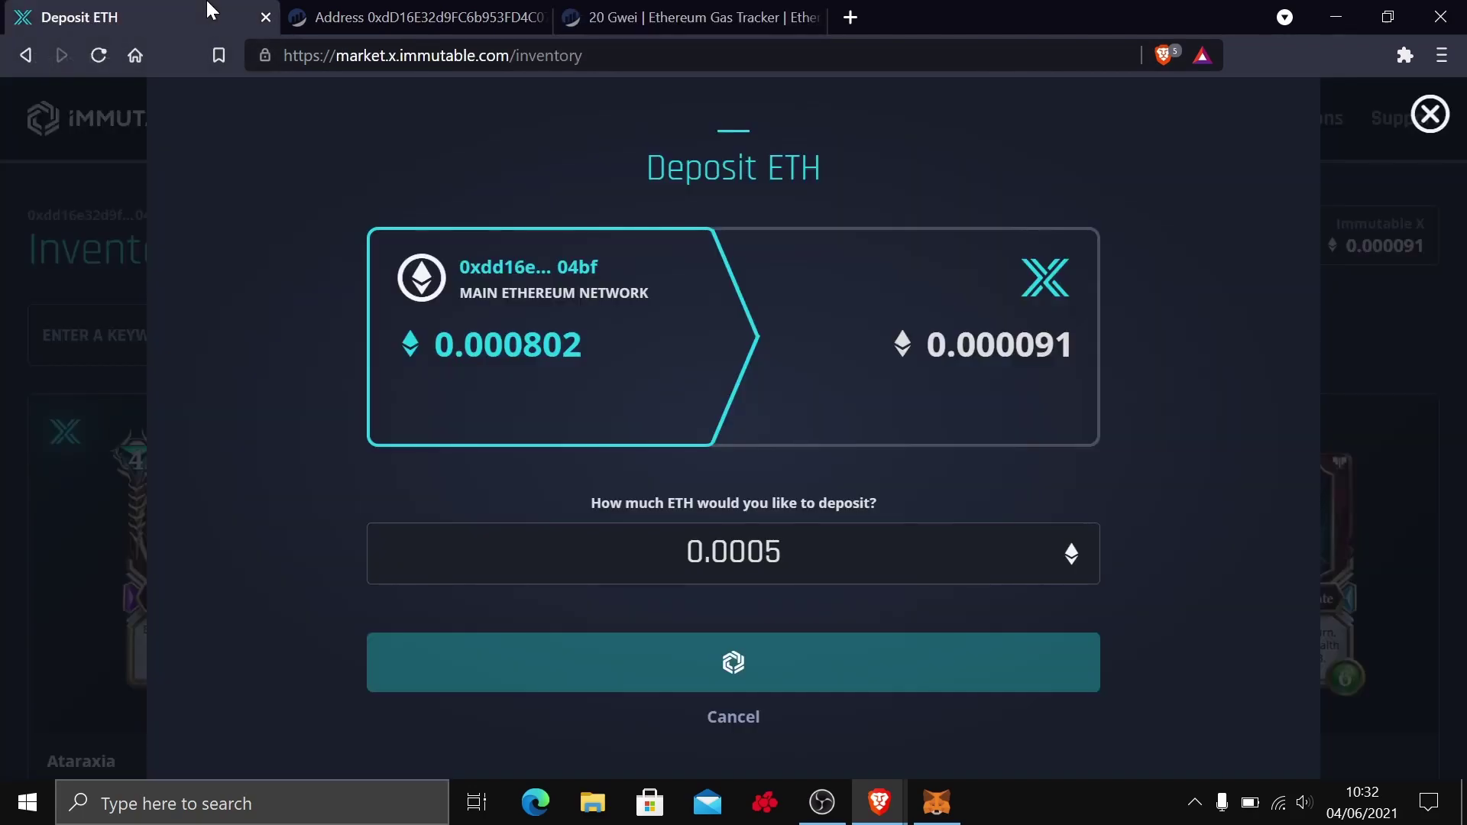
left_click(930, 809)
key("BackSpace")
key("BackSpace")
type("20")
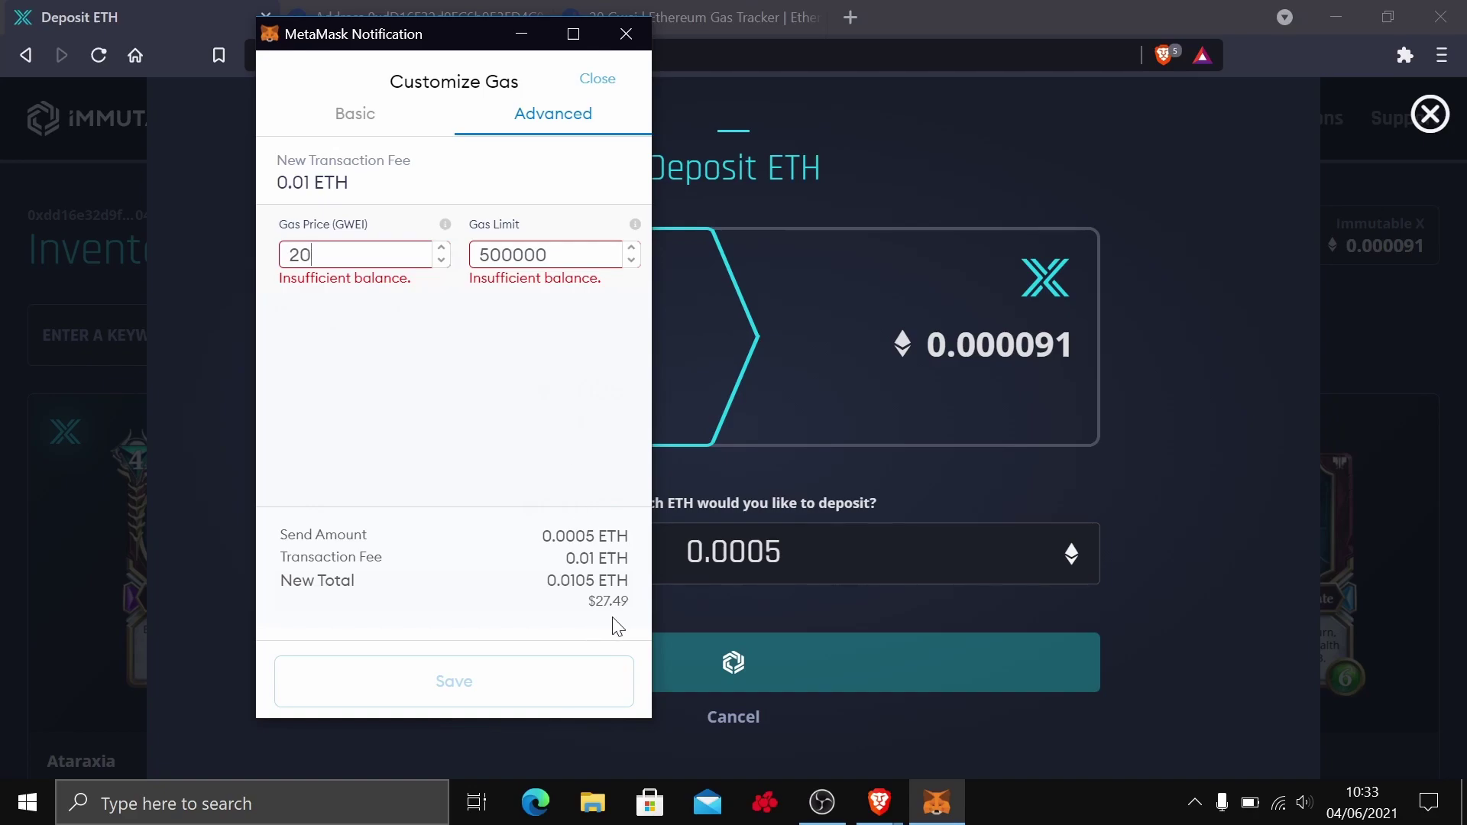
double_click(511, 255)
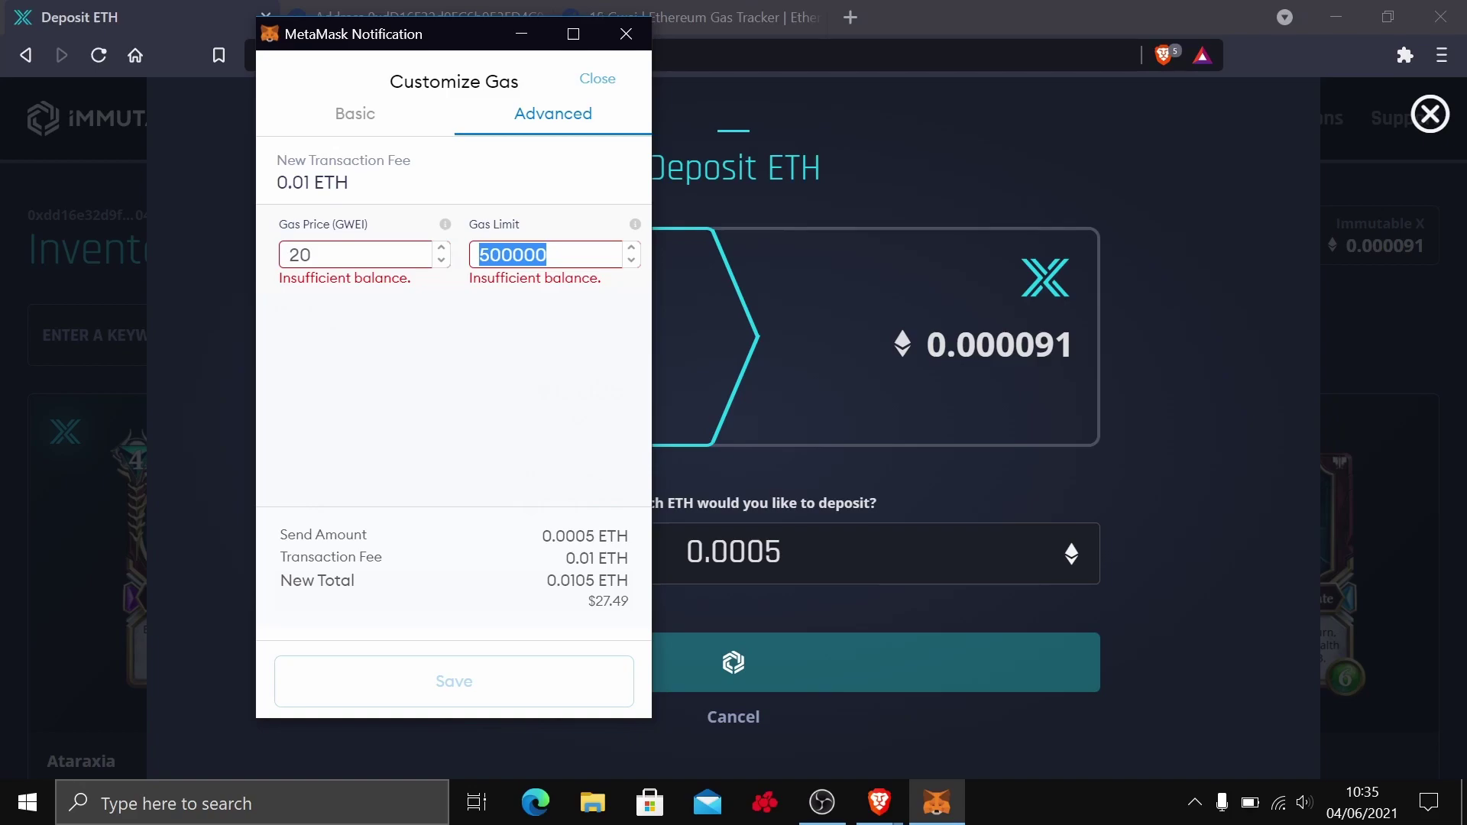
- Set the gas limit to 100000 instead of 21000, lowering the fee to 0.002 ETH
type("21000")
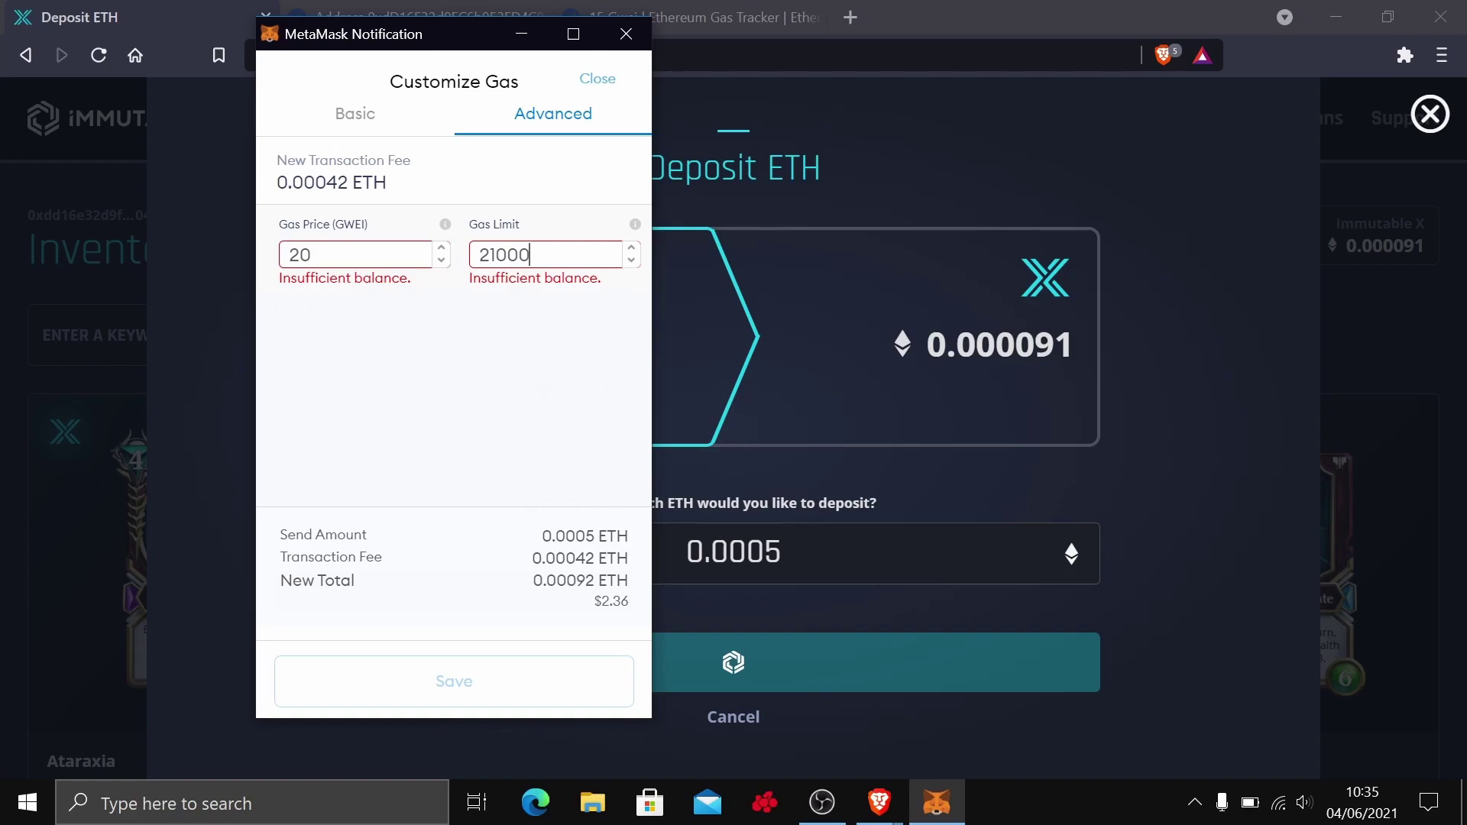
key("BackSpace")
key("BackSpace")
key("BackSpace")
key("BackSpace")
key("BackSpace")
type("100000")
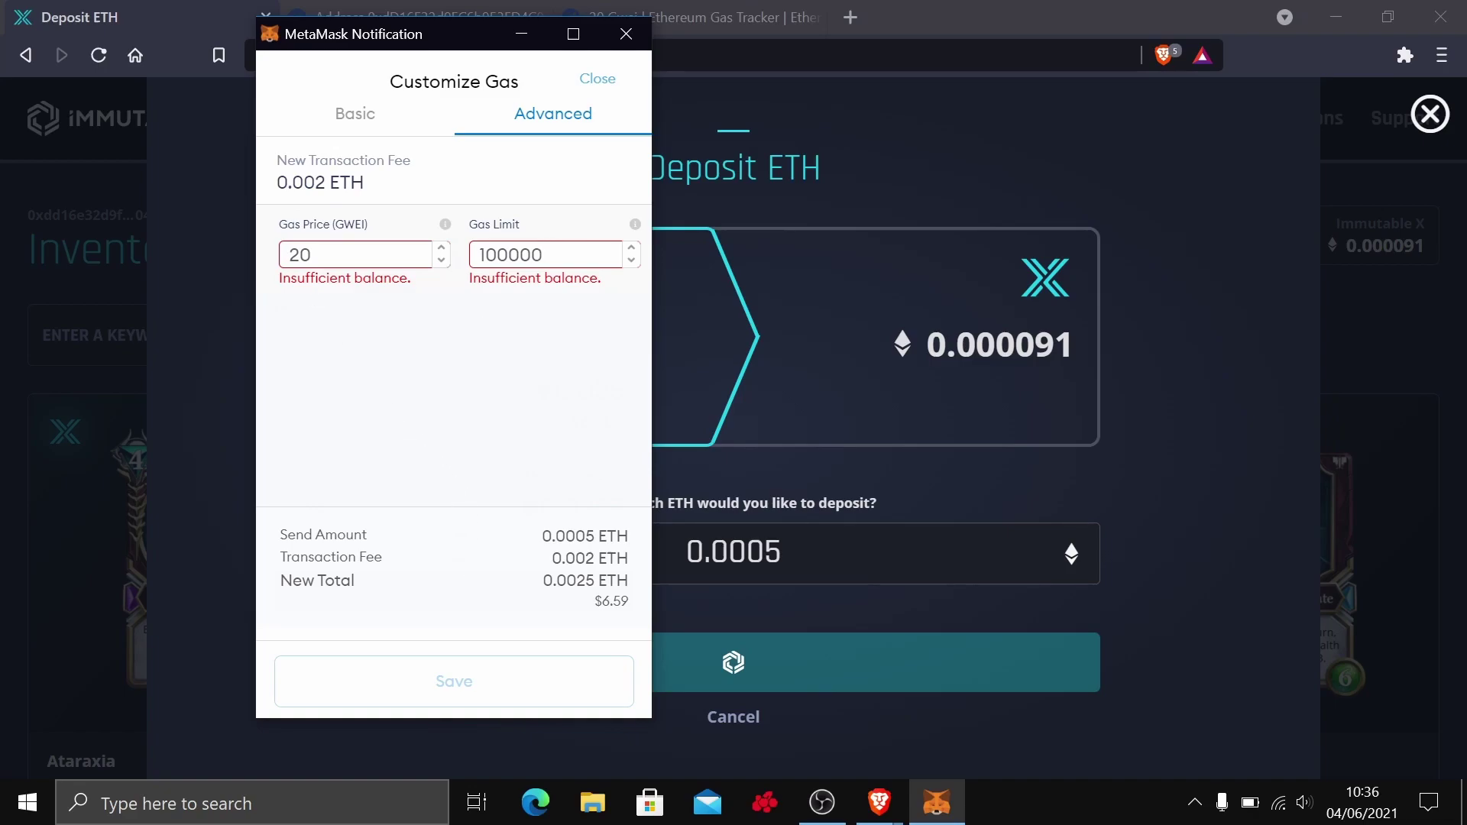
left_click(543, 255)
- Note the $6.59 total, then find the latest Etherscan bridge deposit's 0.002426048 fee
left_click_drag(631, 605, 598, 616)
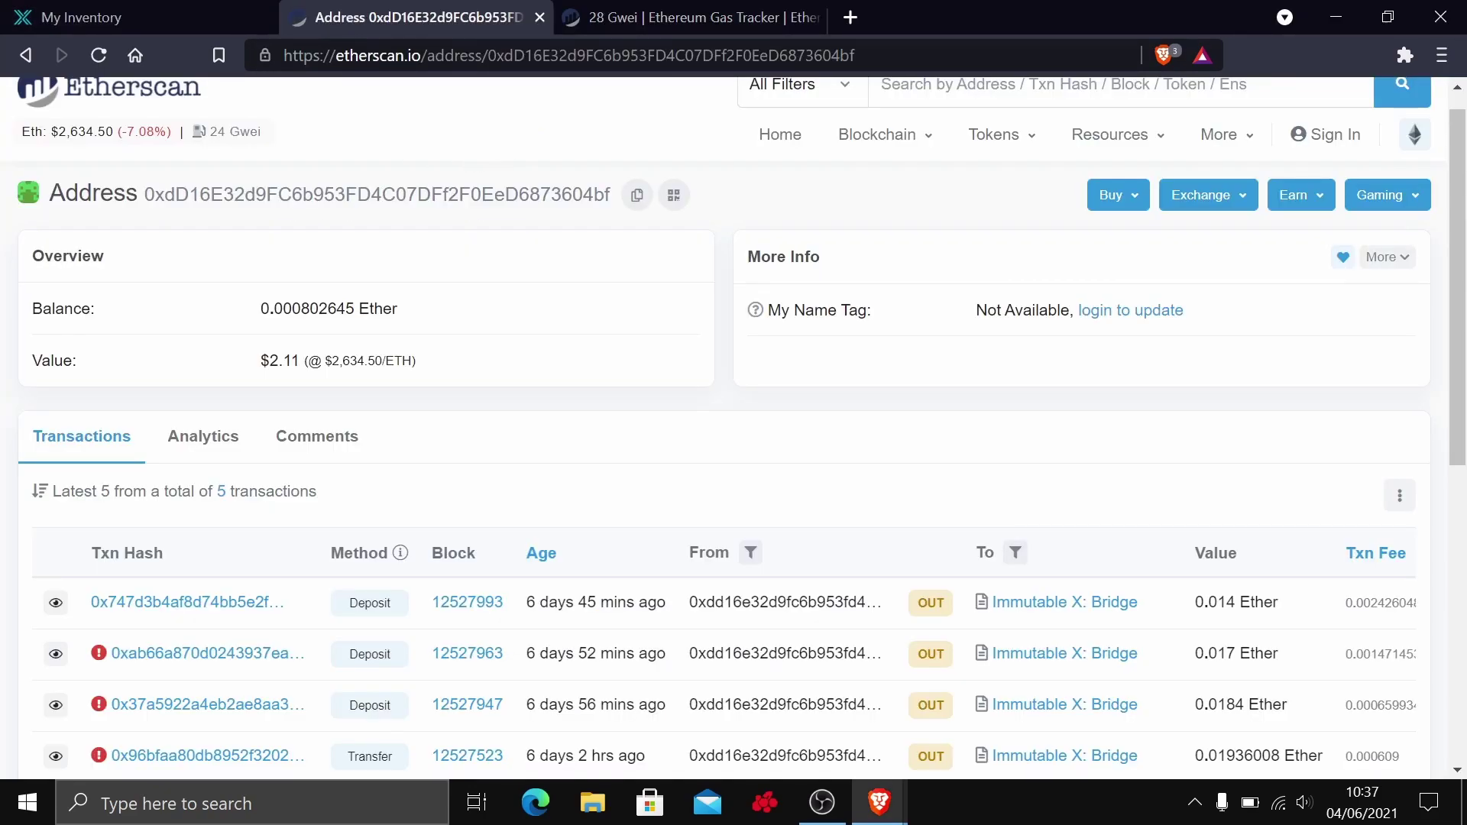
left_click_drag(610, 195, 235, 206)
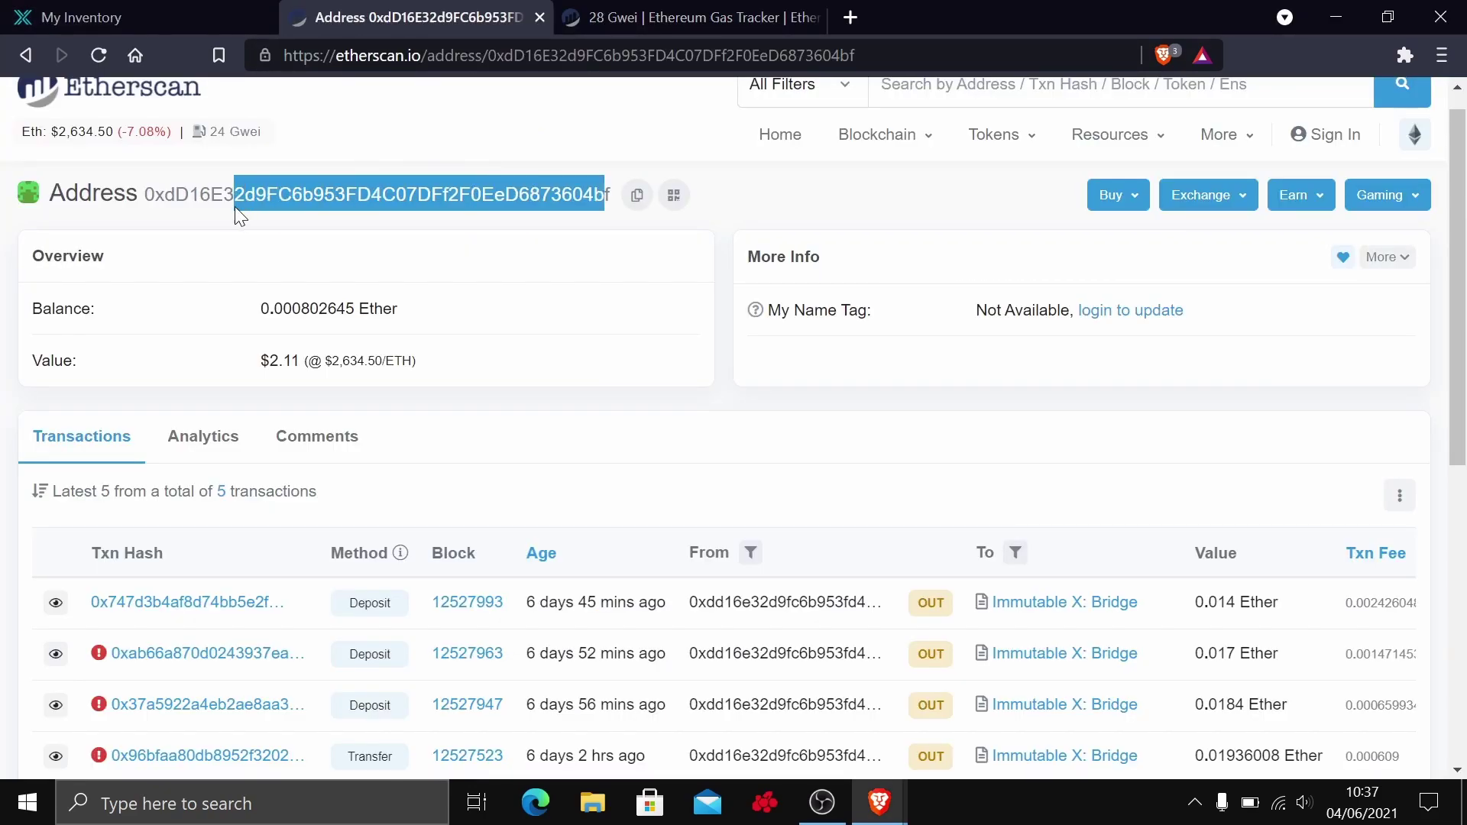
left_click(236, 206)
scroll(316, 581, "down", 1)
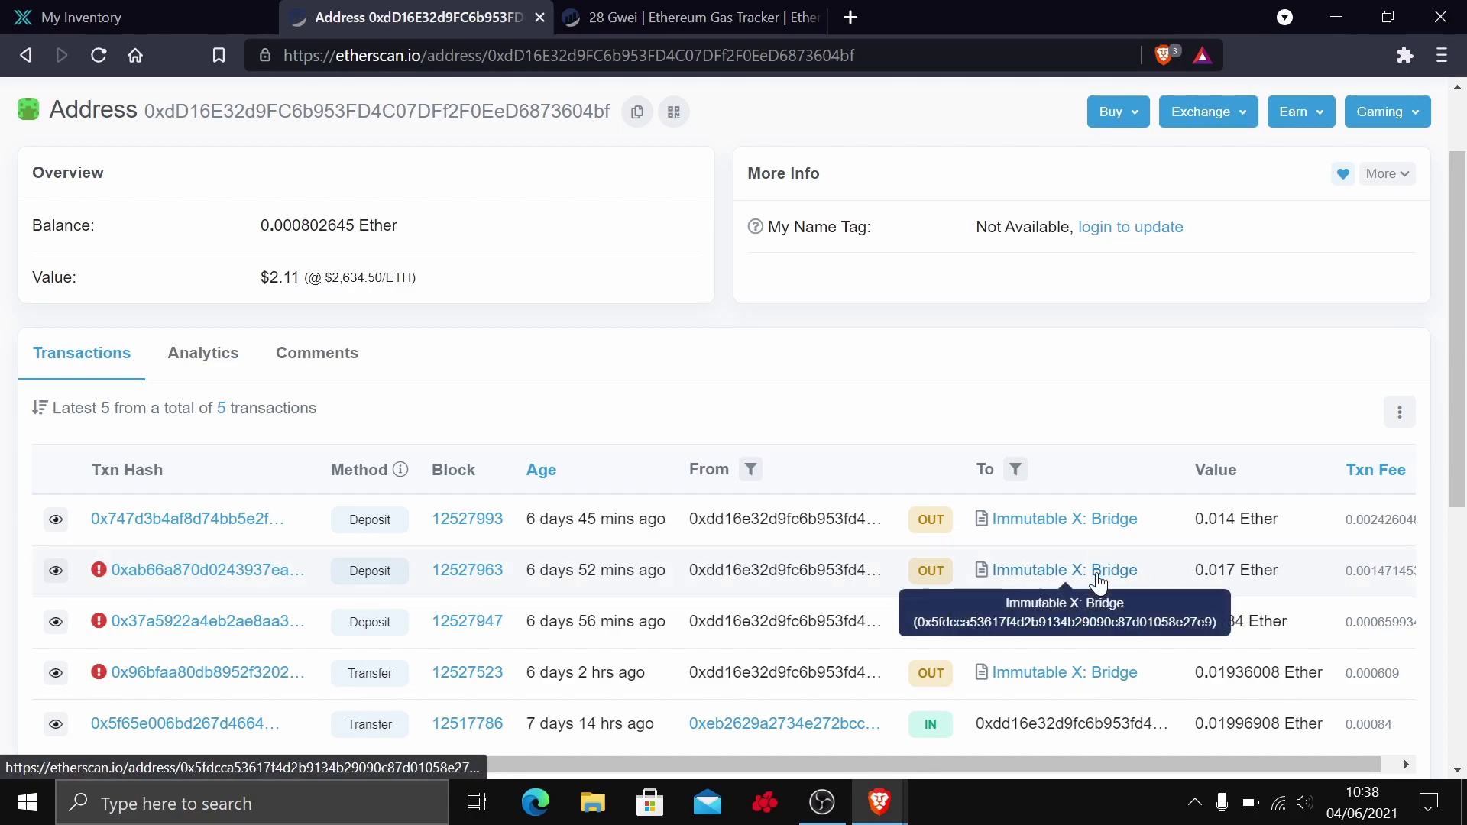
double_click(1325, 519)
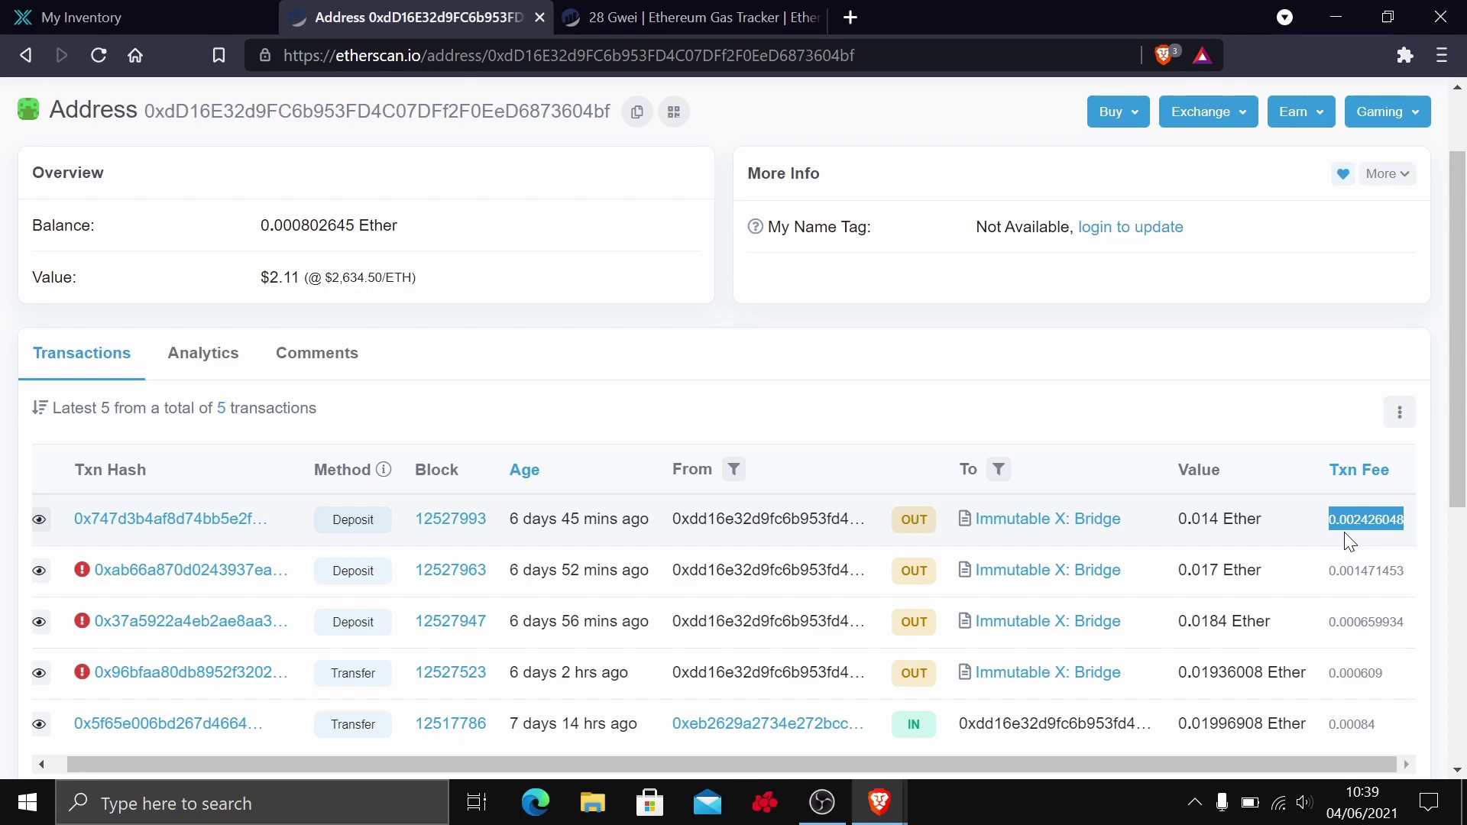
mouse_move(579, 573)
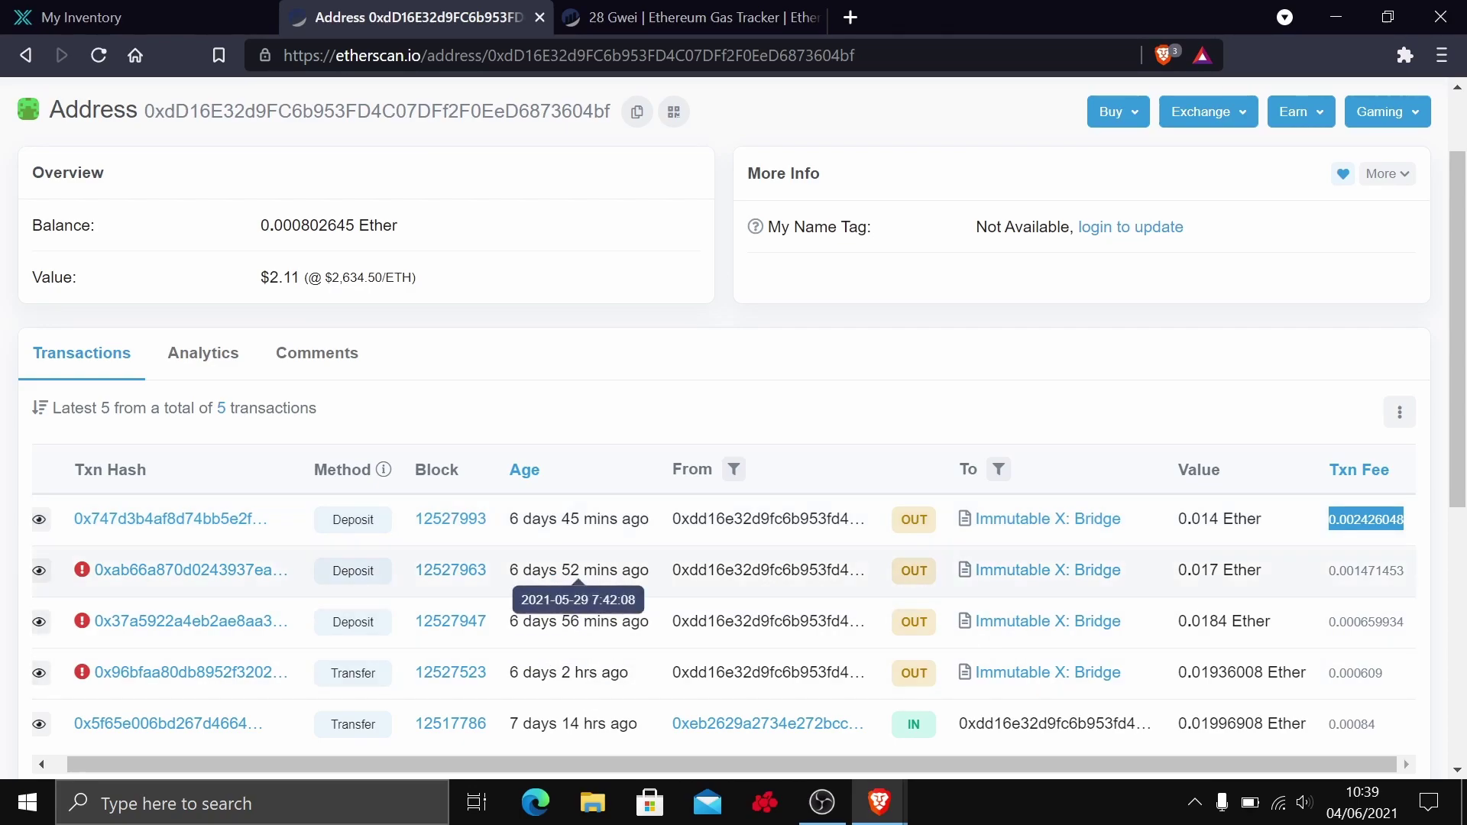